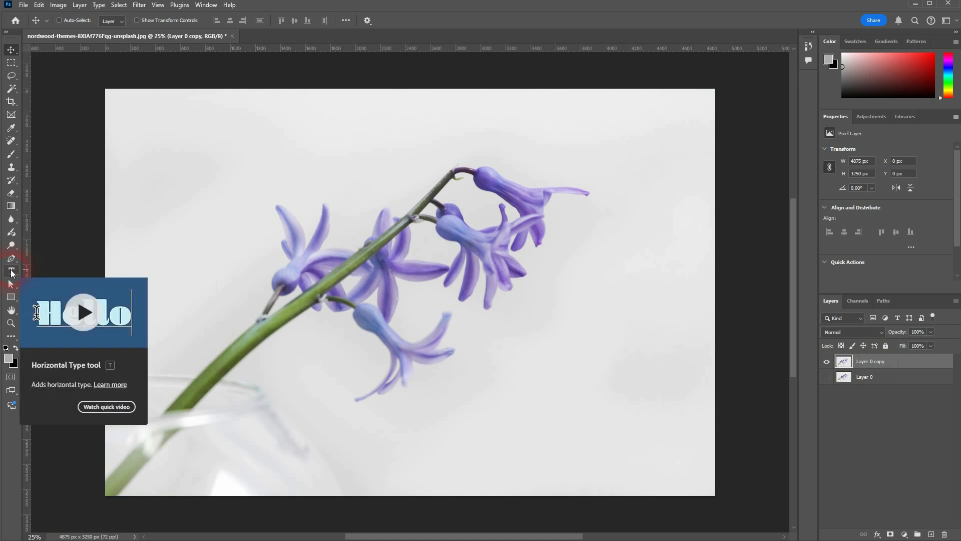
- Add horizontal text reading FLOWER over the lower blossoms and keep its text layer selected
{"action": "left_click_drag", "start_coordinate": [12, 273], "coordinate": [75, 273]}
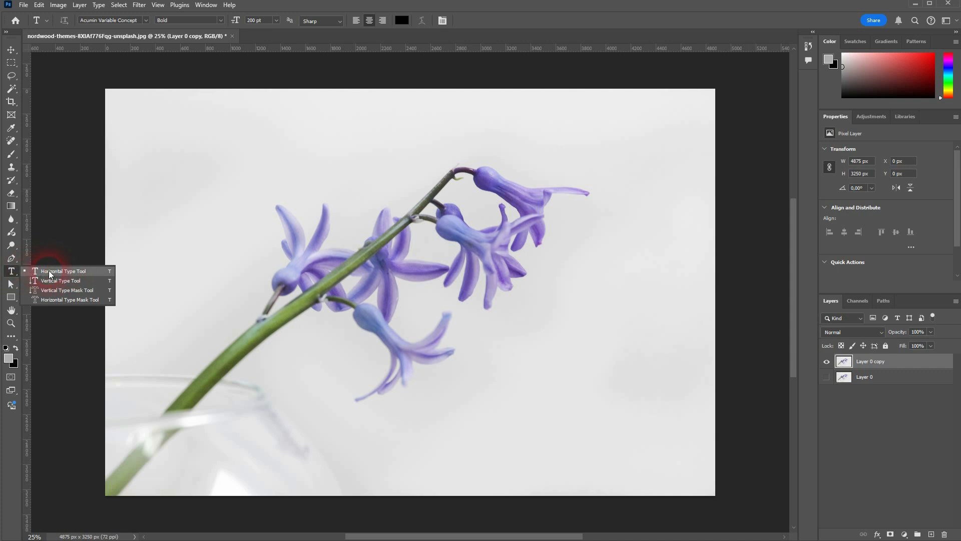
{"action": "left_click_drag", "start_coordinate": [49, 273], "coordinate": [68, 271]}
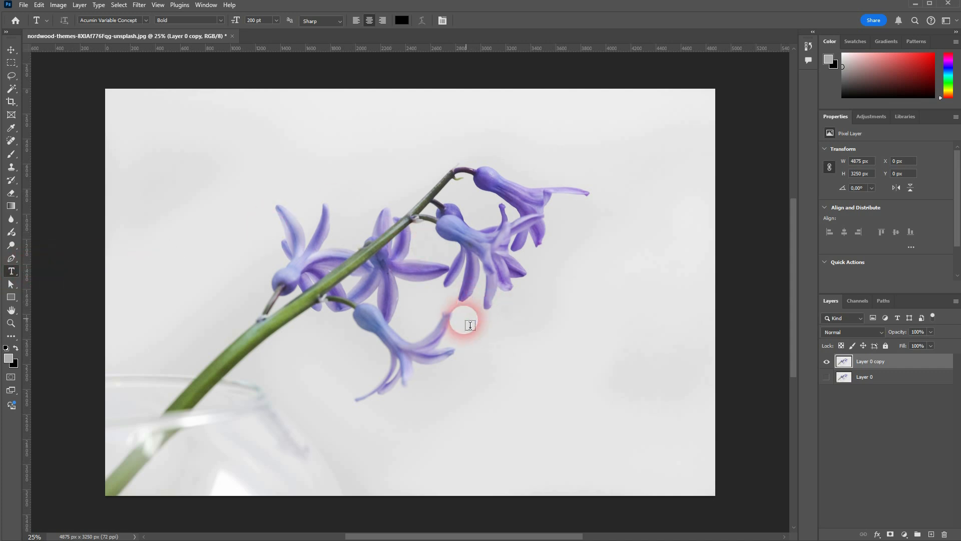
{"action": "left_click", "coordinate": [530, 316]}
{"action": "type", "text": "F"}
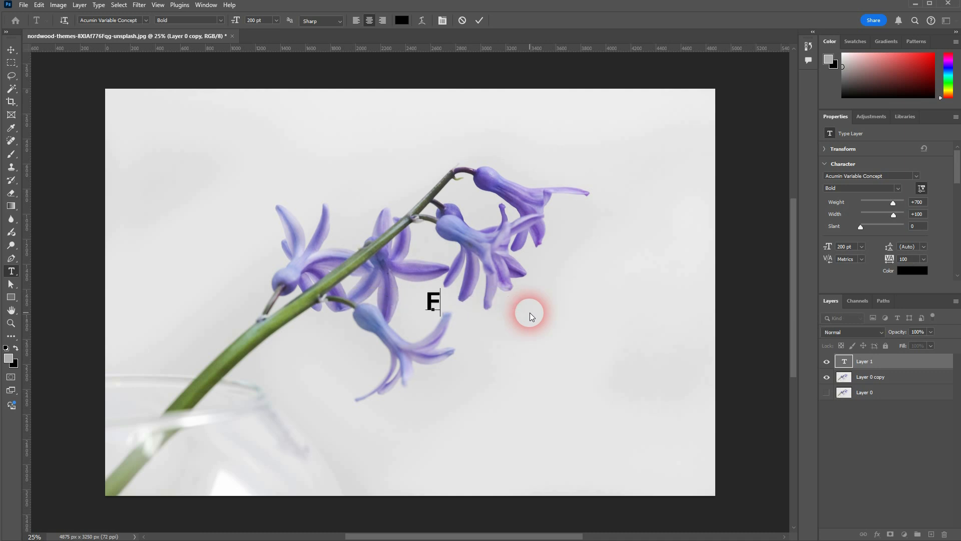
{"action": "type", "text": "LOWER"}
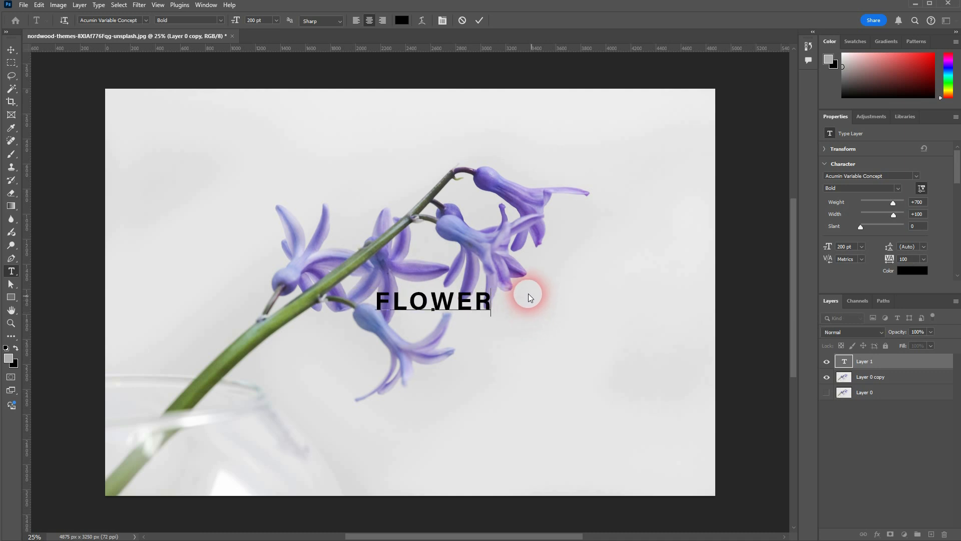
{"action": "left_click", "coordinate": [872, 380]}
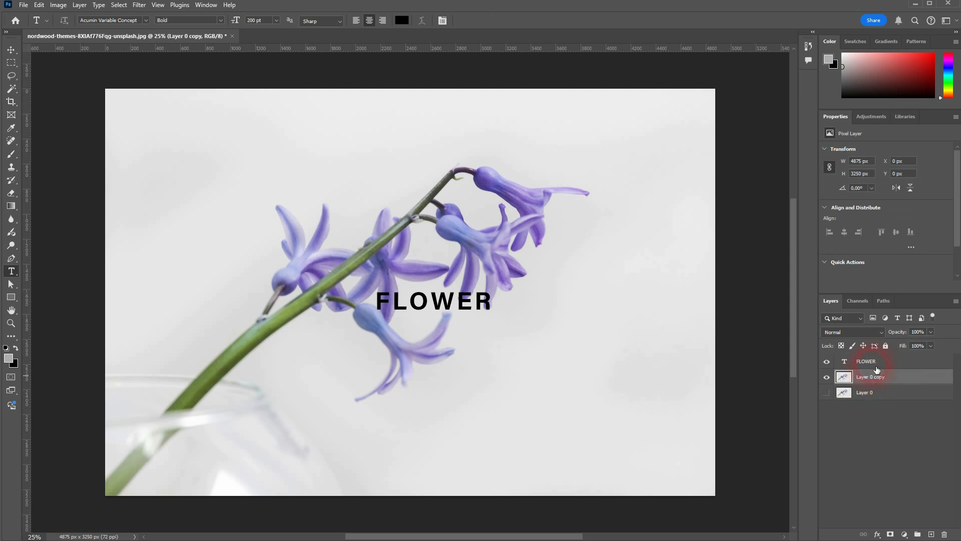
{"action": "left_click", "coordinate": [876, 364]}
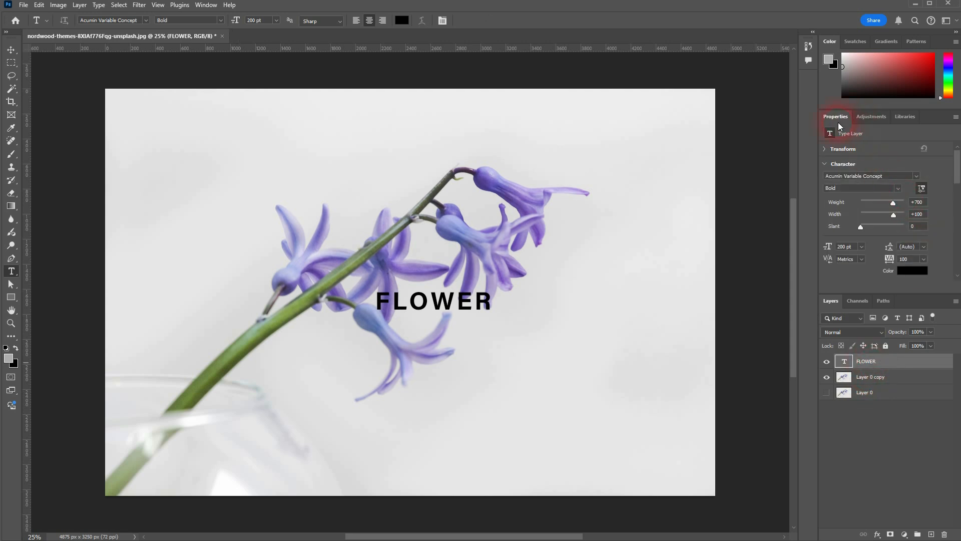
{"action": "left_click", "coordinate": [916, 176]}
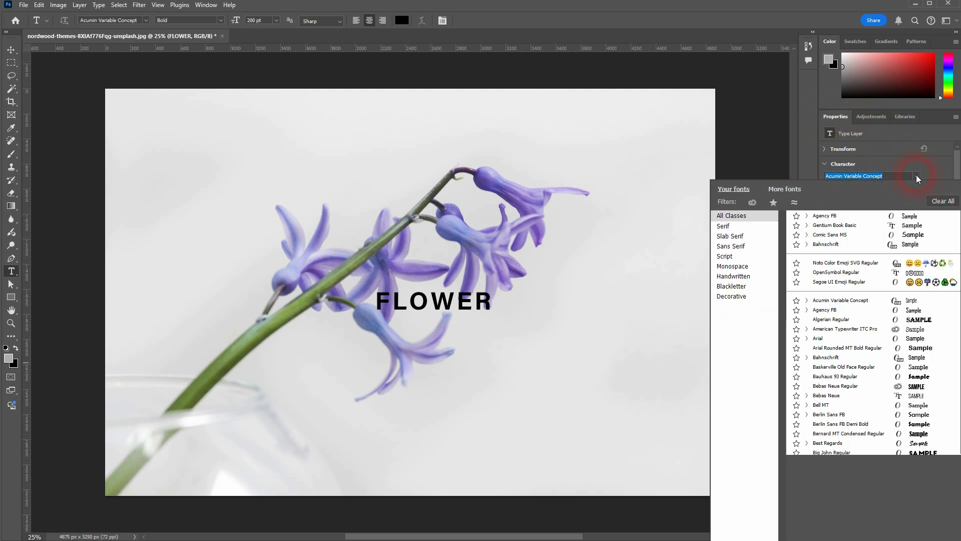
{"action": "scroll", "coordinate": [916, 176], "scroll_direction": "up", "scroll_amount": 2}
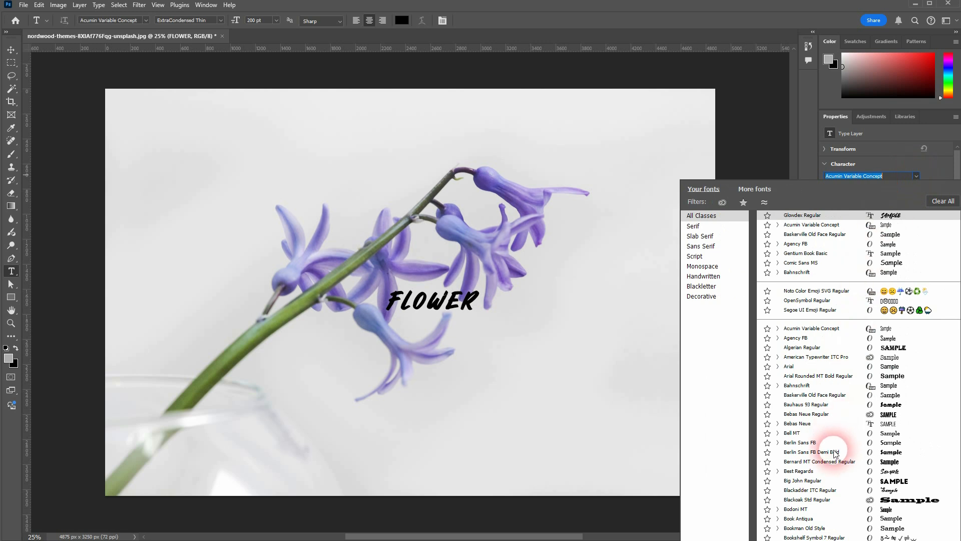
{"action": "left_click", "coordinate": [821, 395]}
{"action": "key", "text": "Escape"}
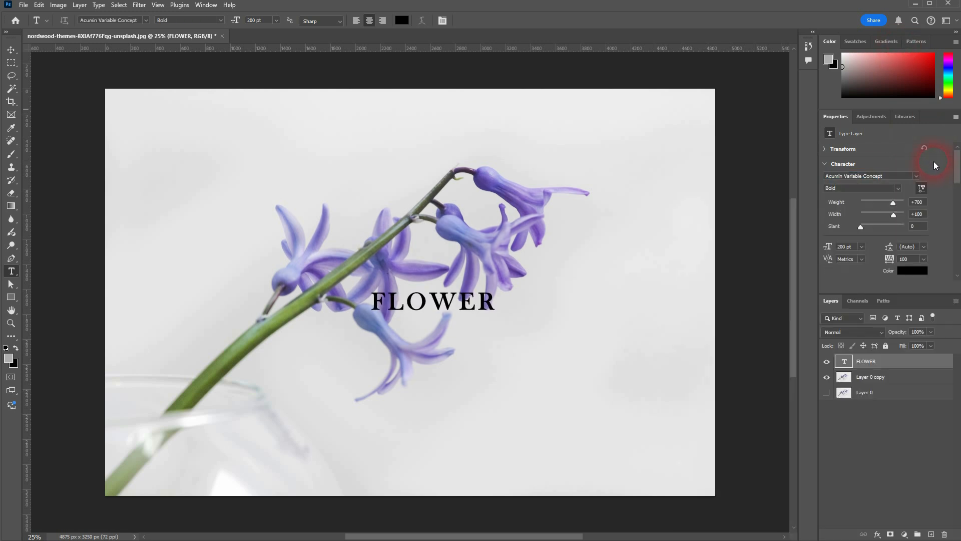
- Set the FLOWER text's font style to Black and its color to black (000000)
{"action": "left_click", "coordinate": [899, 190]}
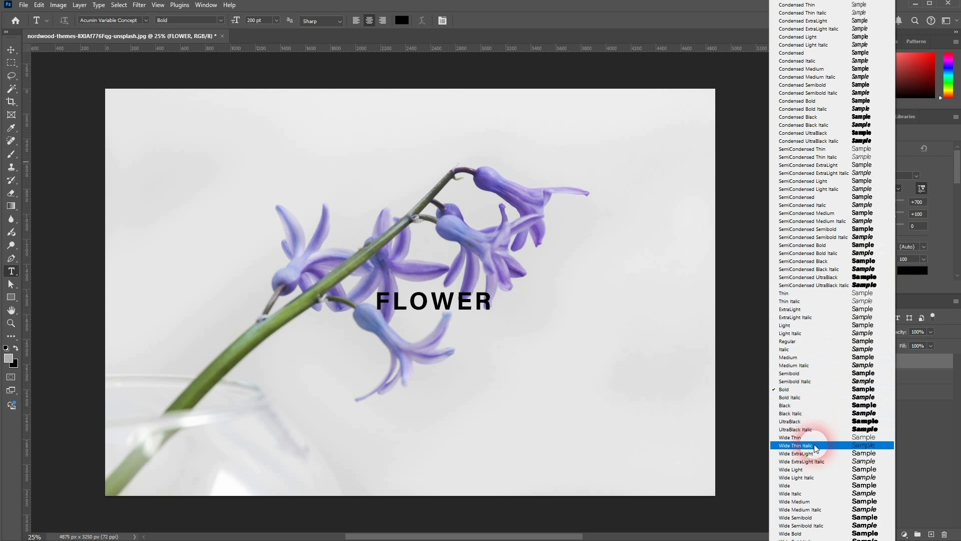
{"action": "left_click", "coordinate": [803, 407]}
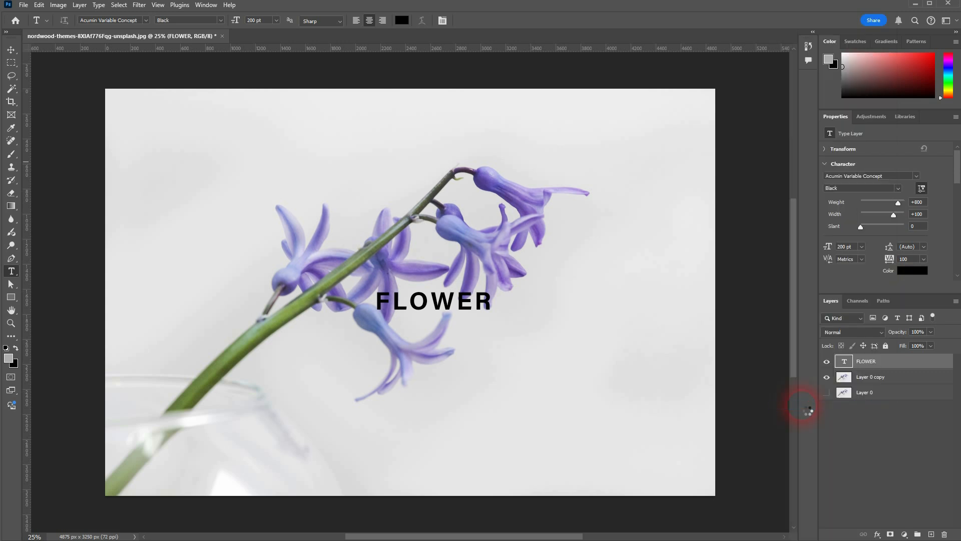
{"action": "left_click", "coordinate": [909, 274]}
{"action": "left_click_drag", "start_coordinate": [507, 397], "coordinate": [622, 298]}
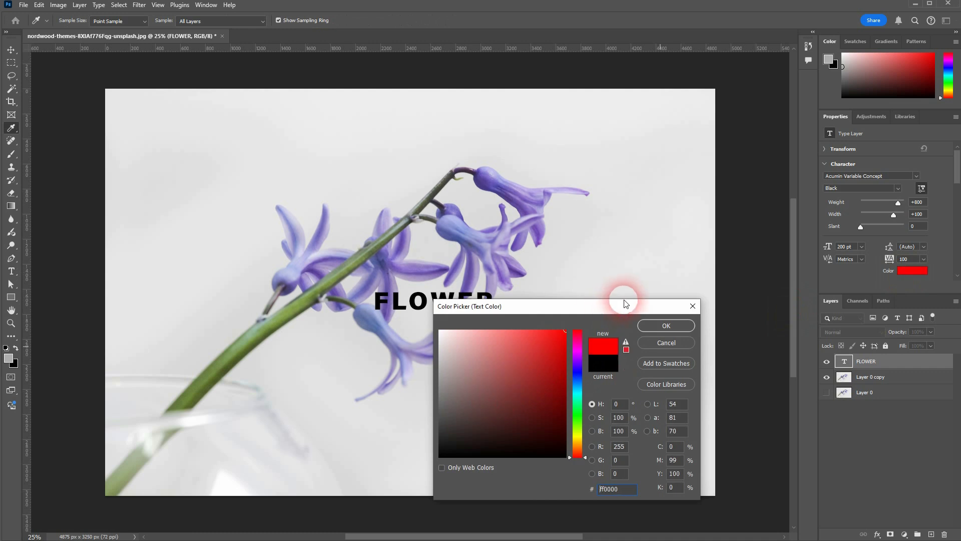
{"action": "left_click_drag", "start_coordinate": [464, 438], "coordinate": [386, 476]}
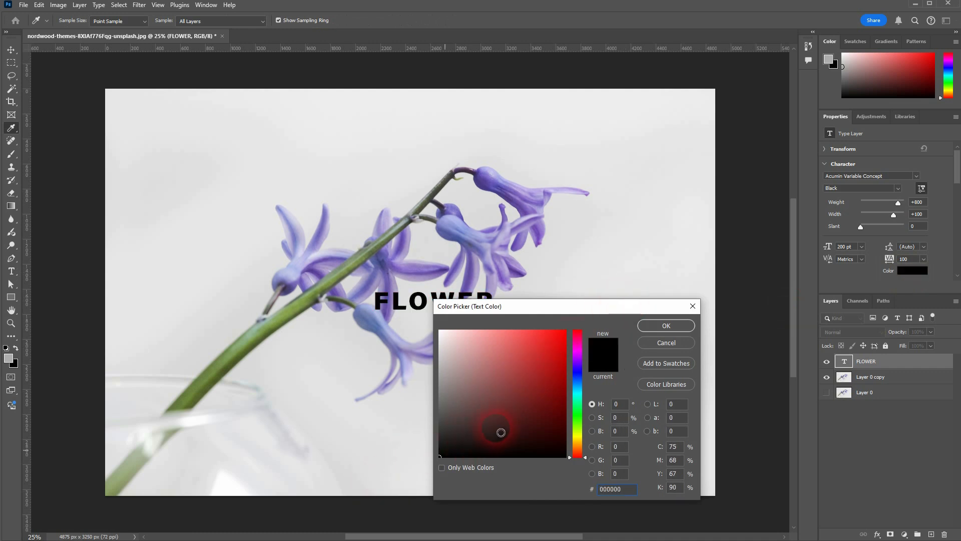
{"action": "left_click", "coordinate": [675, 329]}
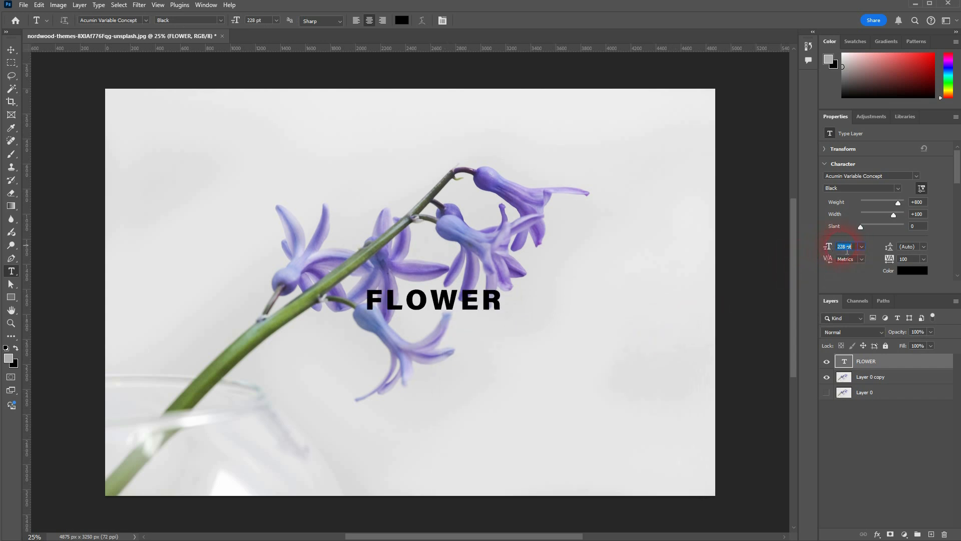
- Enlarge the FLOWER text to 500 pt and move it to the right so its first letters overlap the petals
{"action": "left_click", "coordinate": [862, 246]}
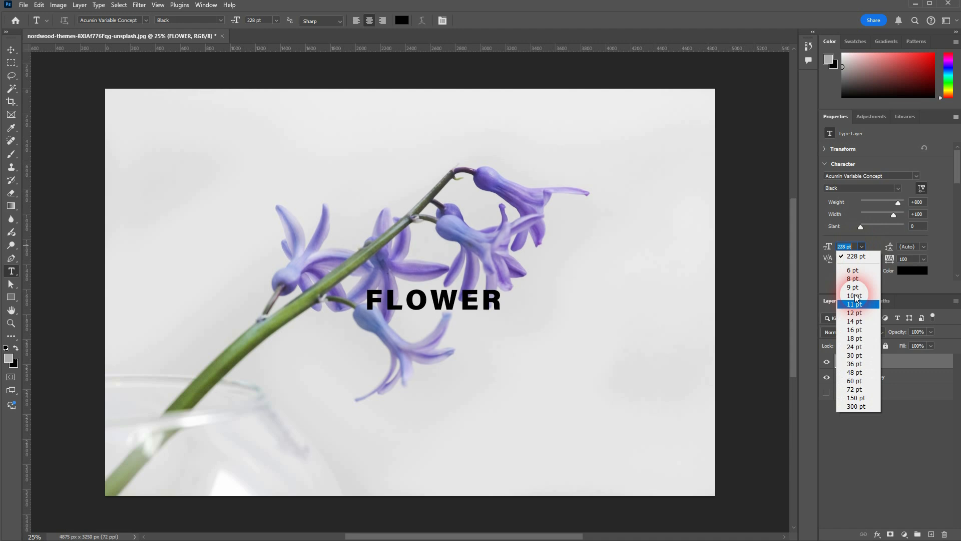
{"action": "left_click", "coordinate": [858, 407]}
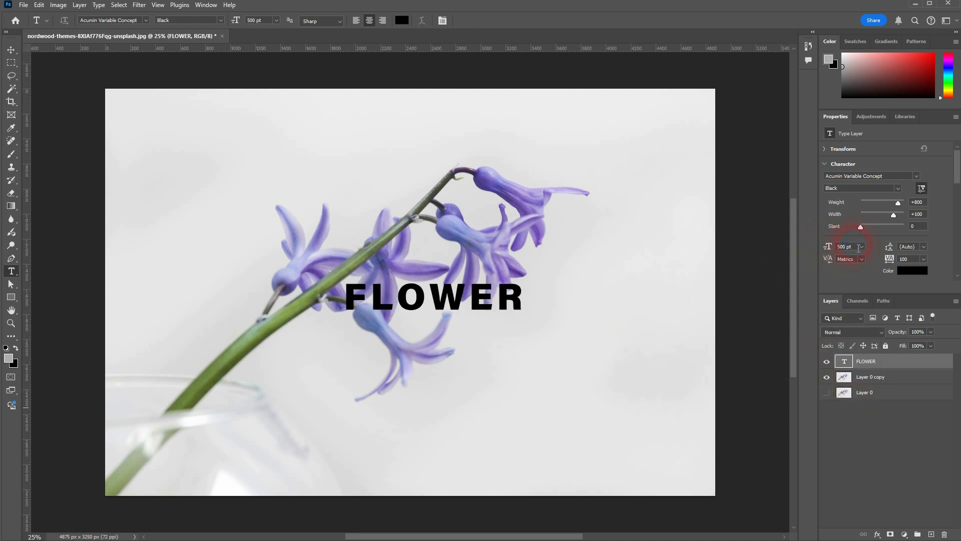
{"action": "left_click", "coordinate": [12, 50]}
{"action": "left_click", "coordinate": [339, 197], "text": "ctrl"}
{"action": "left_click", "coordinate": [389, 292], "text": "ctrl"}
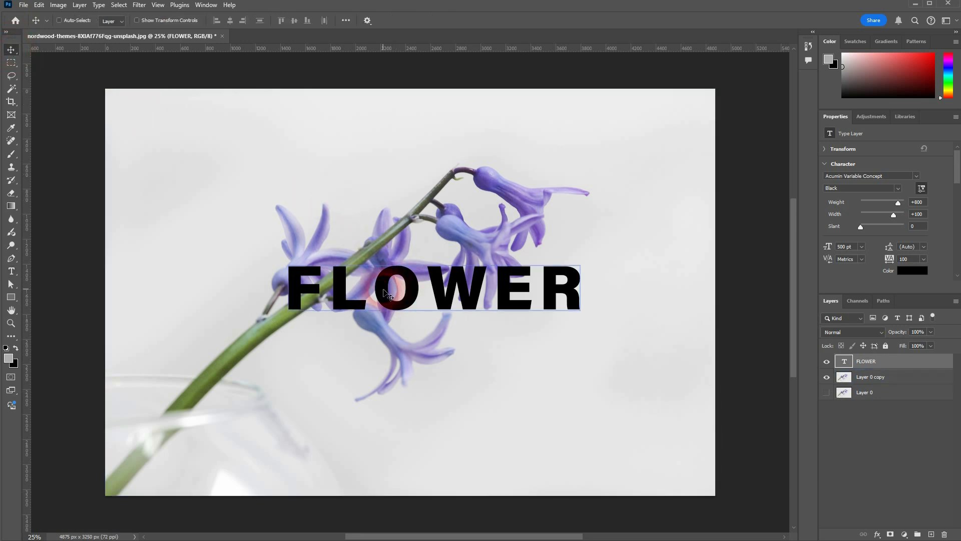
{"action": "left_click_drag", "start_coordinate": [388, 292], "coordinate": [452, 302]}
{"action": "left_click", "coordinate": [514, 348], "text": "ctrl"}
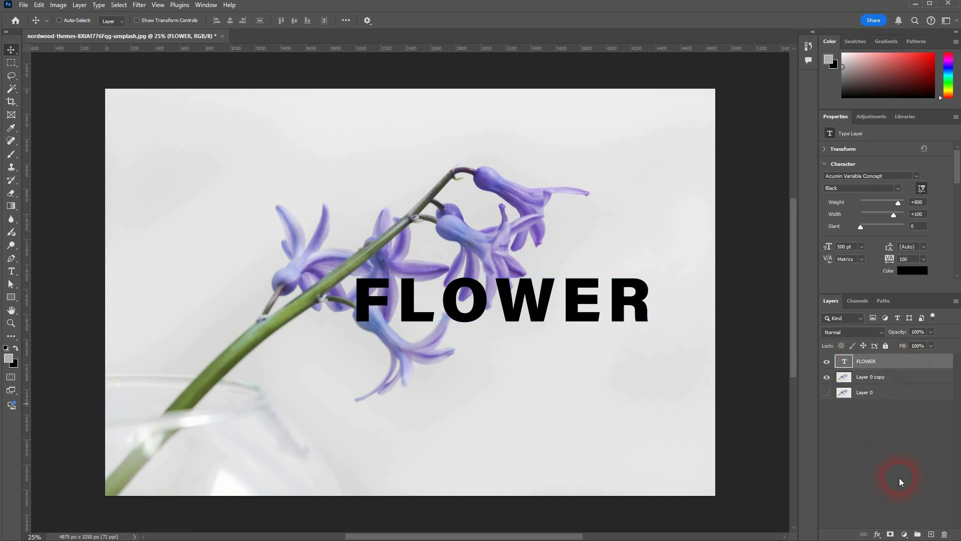
- Add a layer mask to the FLOWER text layer and ready the Brush tool with black as the foreground color
{"action": "left_click", "coordinate": [892, 534]}
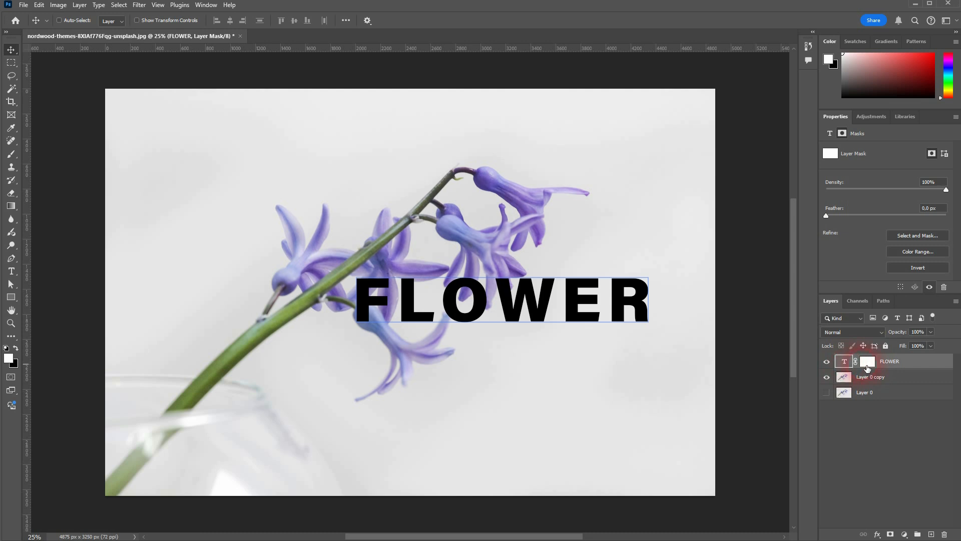
{"action": "left_click", "coordinate": [868, 365]}
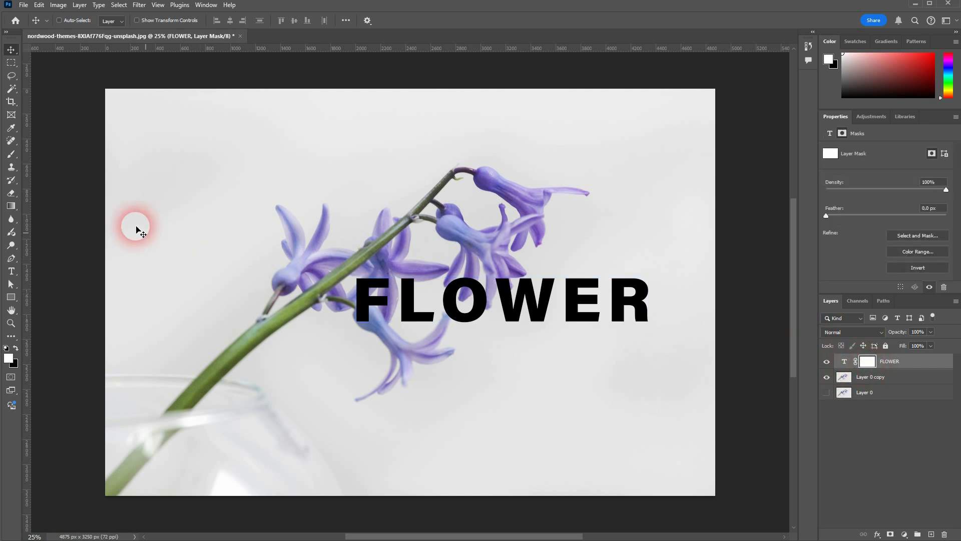
{"action": "left_click", "coordinate": [12, 155]}
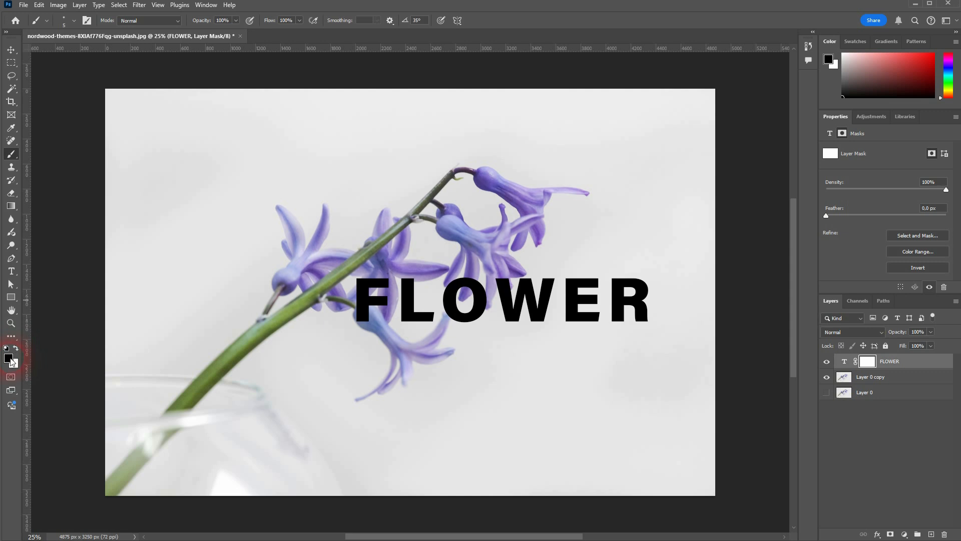
{"action": "left_click", "coordinate": [411, 298]}
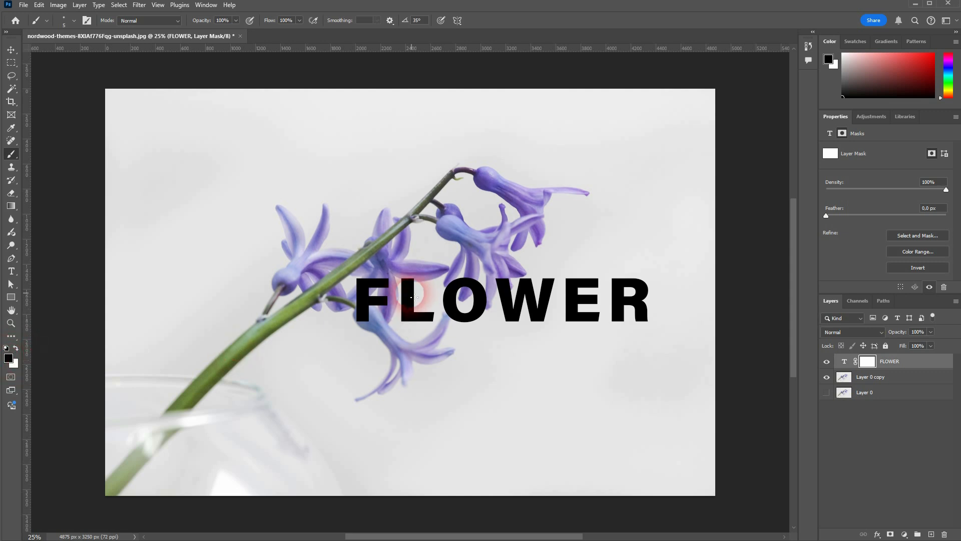
- Try brush sizes of 20 px and 100 px for painting on the text's layer mask
{"action": "left_click", "coordinate": [65, 24]}
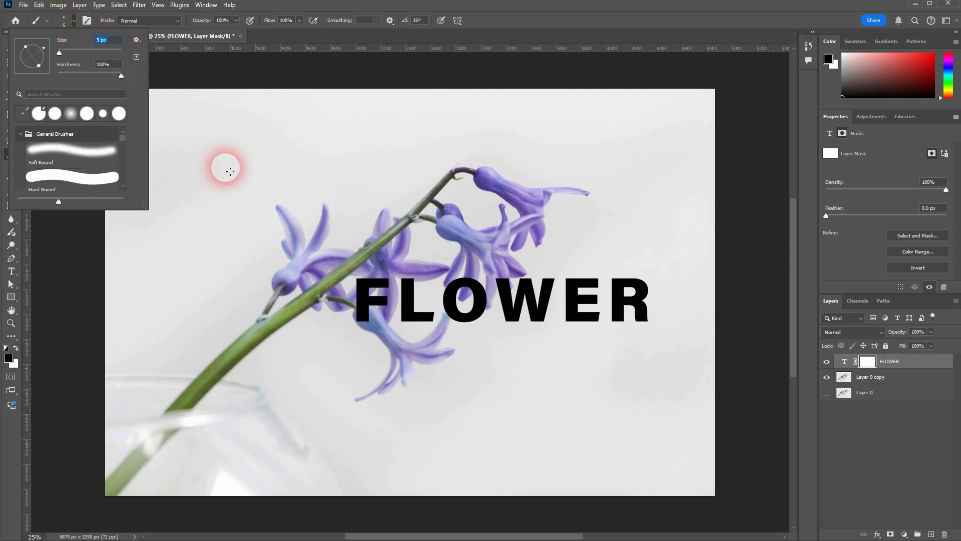
{"action": "type", "text": "20"}
{"action": "left_click", "coordinate": [413, 299]}
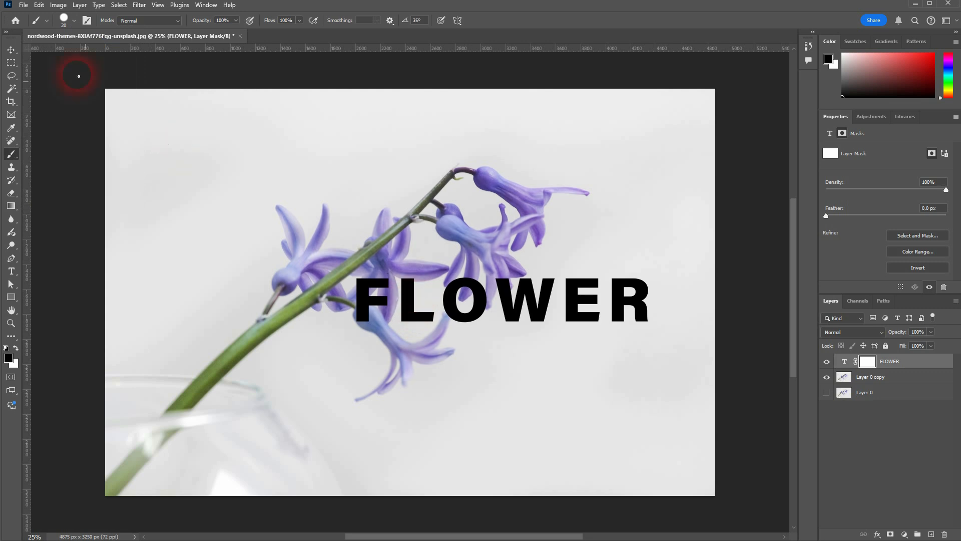
{"action": "left_click", "coordinate": [64, 22]}
{"action": "left_click", "coordinate": [101, 41]}
{"action": "type", "text": "1"}
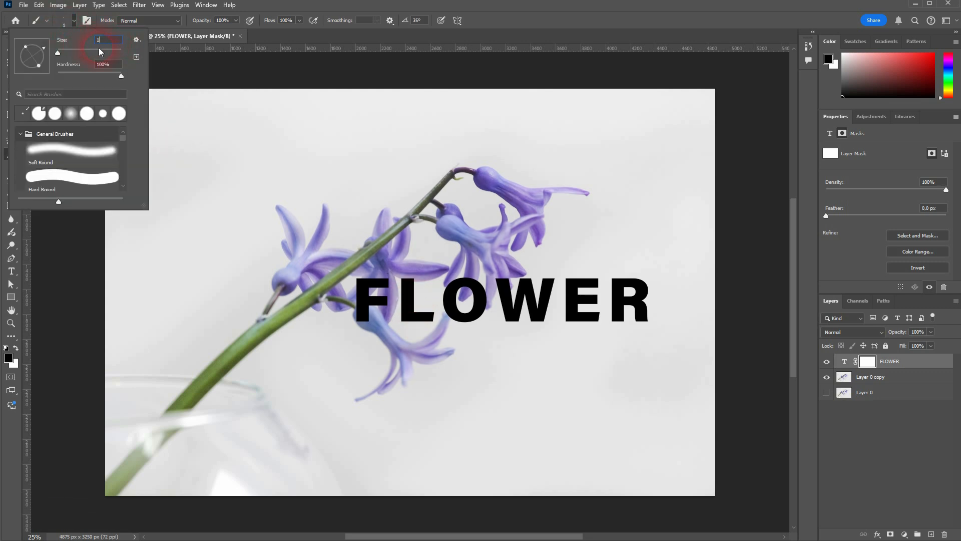
{"action": "type", "text": "00"}
{"action": "key", "text": "Return"}
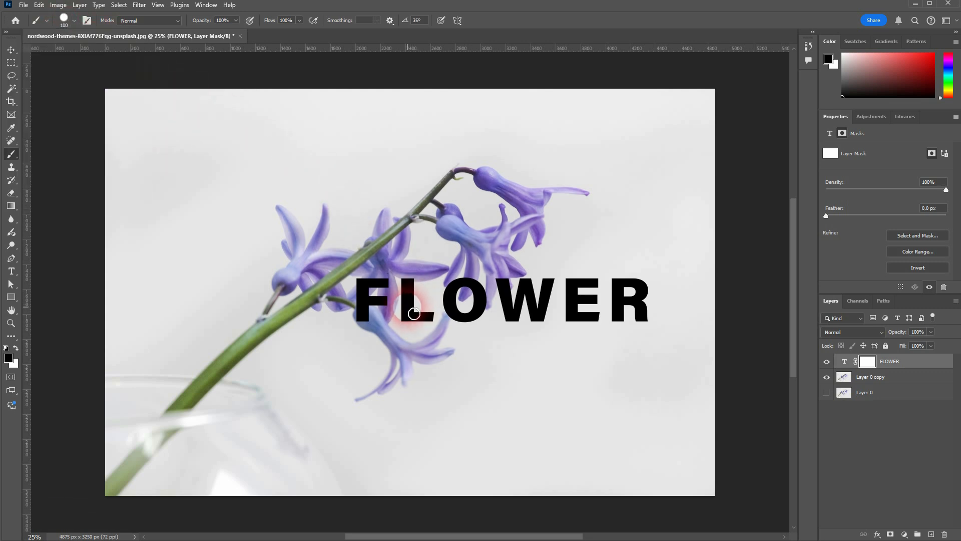
- Set the brush size to 50 px and paint black on the mask to hide the F, L, O and W where petals overlap them
{"action": "scroll", "coordinate": [413, 314], "scroll_direction": "up", "scroll_amount": 5}
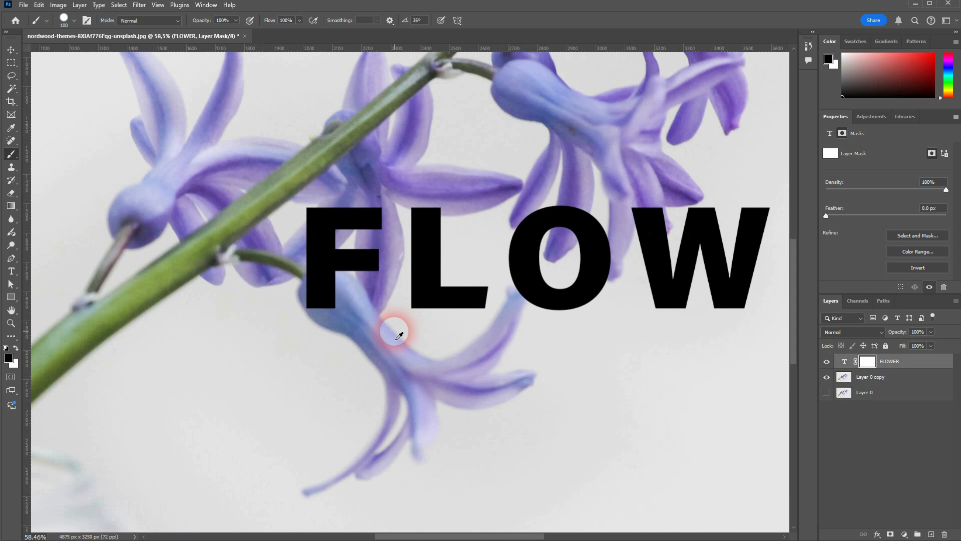
{"action": "scroll", "coordinate": [366, 293], "scroll_direction": "up", "scroll_amount": 1}
{"action": "scroll", "coordinate": [369, 297], "scroll_direction": "up", "scroll_amount": 1}
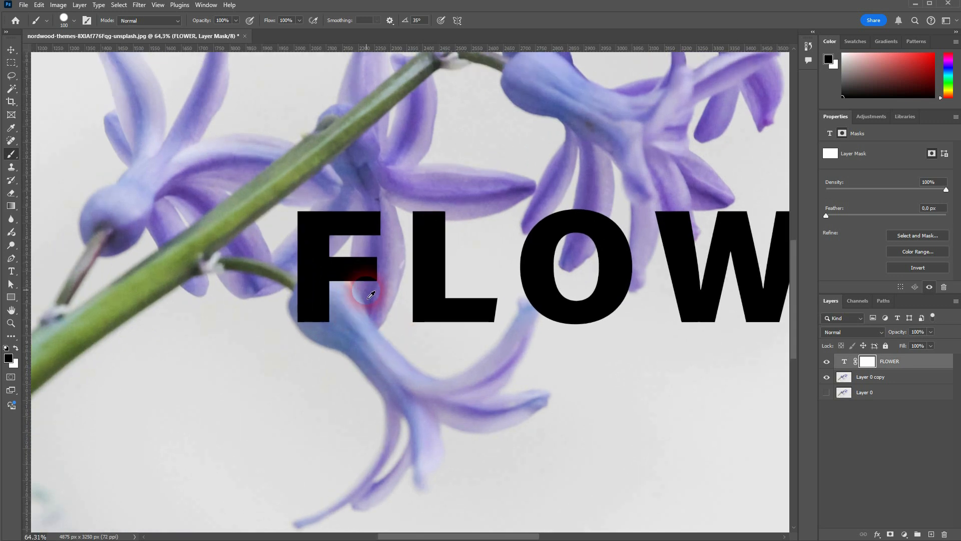
{"action": "left_click", "coordinate": [64, 21]}
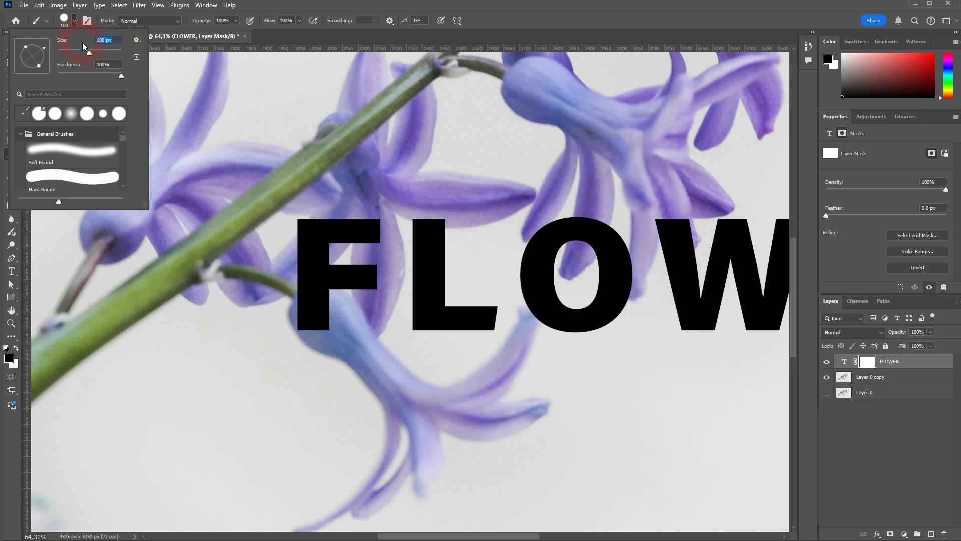
{"action": "type", "text": "50"}
{"action": "key", "text": "Return"}
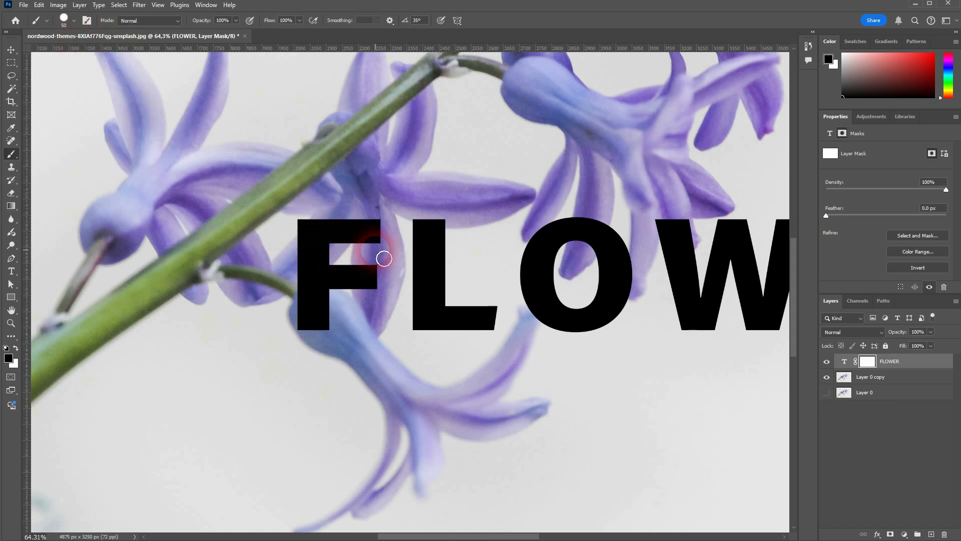
{"action": "mouse_move", "coordinate": [384, 258]}
{"action": "left_mouse_down"}
{"action": "mouse_move", "coordinate": [381, 224]}
{"action": "mouse_move", "coordinate": [369, 258]}
{"action": "mouse_move", "coordinate": [371, 234]}
{"action": "mouse_move", "coordinate": [348, 246]}
{"action": "mouse_move", "coordinate": [354, 224]}
{"action": "mouse_move", "coordinate": [319, 238]}
{"action": "mouse_move", "coordinate": [310, 258]}
{"action": "mouse_move", "coordinate": [343, 241]}
{"action": "mouse_move", "coordinate": [309, 278]}
{"action": "mouse_move", "coordinate": [304, 262]}
{"action": "mouse_move", "coordinate": [303, 292]}
{"action": "mouse_move", "coordinate": [332, 264]}
{"action": "mouse_move", "coordinate": [308, 289]}
{"action": "mouse_move", "coordinate": [310, 332]}
{"action": "mouse_move", "coordinate": [325, 340]}
{"action": "mouse_move", "coordinate": [331, 325]}
{"action": "mouse_move", "coordinate": [315, 301]}
{"action": "mouse_move", "coordinate": [324, 335]}
{"action": "mouse_move", "coordinate": [316, 292]}
{"action": "mouse_move", "coordinate": [336, 309]}
{"action": "mouse_move", "coordinate": [335, 298]}
{"action": "mouse_move", "coordinate": [339, 320]}
{"action": "mouse_move", "coordinate": [339, 301]}
{"action": "mouse_move", "coordinate": [358, 311]}
{"action": "mouse_move", "coordinate": [319, 287]}
{"action": "mouse_move", "coordinate": [340, 260]}
{"action": "mouse_move", "coordinate": [366, 262]}
{"action": "mouse_move", "coordinate": [370, 302]}
{"action": "mouse_move", "coordinate": [382, 259]}
{"action": "mouse_move", "coordinate": [379, 303]}
{"action": "mouse_move", "coordinate": [504, 358]}
{"action": "mouse_move", "coordinate": [468, 230]}
{"action": "mouse_move", "coordinate": [452, 235]}
{"action": "mouse_move", "coordinate": [412, 209]}
{"action": "mouse_move", "coordinate": [595, 279]}
{"action": "mouse_move", "coordinate": [611, 215]}
{"action": "mouse_move", "coordinate": [585, 280]}
{"action": "mouse_move", "coordinate": [564, 235]}
{"action": "mouse_move", "coordinate": [590, 208]}
{"action": "mouse_move", "coordinate": [590, 257]}
{"action": "mouse_move", "coordinate": [583, 209]}
{"action": "mouse_move", "coordinate": [553, 210]}
{"action": "mouse_move", "coordinate": [533, 226]}
{"action": "mouse_move", "coordinate": [531, 248]}
{"action": "left_mouse_up"}
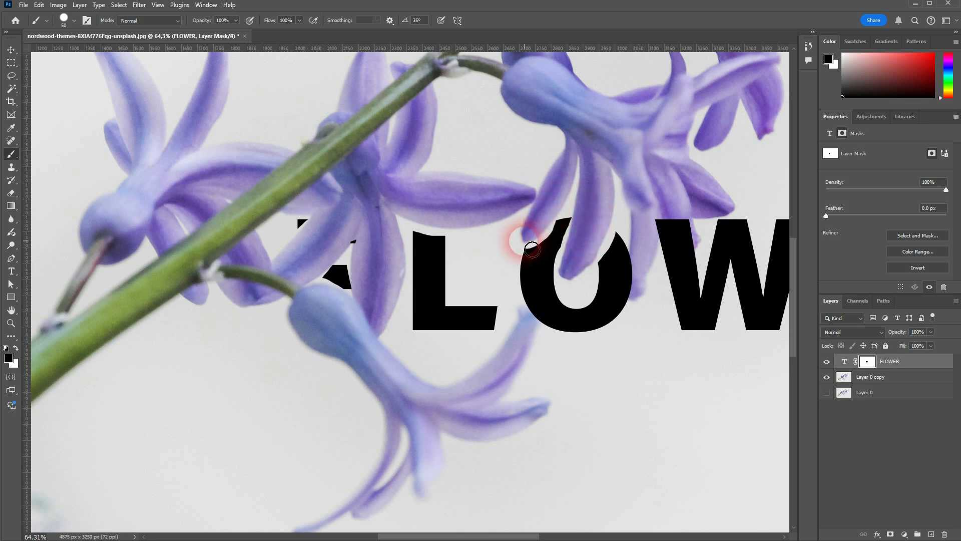
{"action": "mouse_move", "coordinate": [535, 313]}
{"action": "left_mouse_down"}
{"action": "mouse_move", "coordinate": [575, 343]}
{"action": "mouse_move", "coordinate": [648, 320]}
{"action": "mouse_move", "coordinate": [633, 299]}
{"action": "mouse_move", "coordinate": [646, 245]}
{"action": "mouse_move", "coordinate": [678, 215]}
{"action": "mouse_move", "coordinate": [698, 230]}
{"action": "mouse_move", "coordinate": [692, 260]}
{"action": "mouse_move", "coordinate": [682, 249]}
{"action": "mouse_move", "coordinate": [663, 251]}
{"action": "mouse_move", "coordinate": [687, 240]}
{"action": "mouse_move", "coordinate": [687, 230]}
{"action": "left_mouse_up"}
{"action": "mouse_move", "coordinate": [393, 538]}
{"action": "left_mouse_down"}
{"action": "mouse_move", "coordinate": [485, 526]}
{"action": "mouse_move", "coordinate": [405, 527]}
{"action": "left_mouse_up"}
- Swap the foreground color to white and paint on the mask to restore the over-erased L, O and W edges along the petals
{"action": "left_click", "coordinate": [16, 348]}
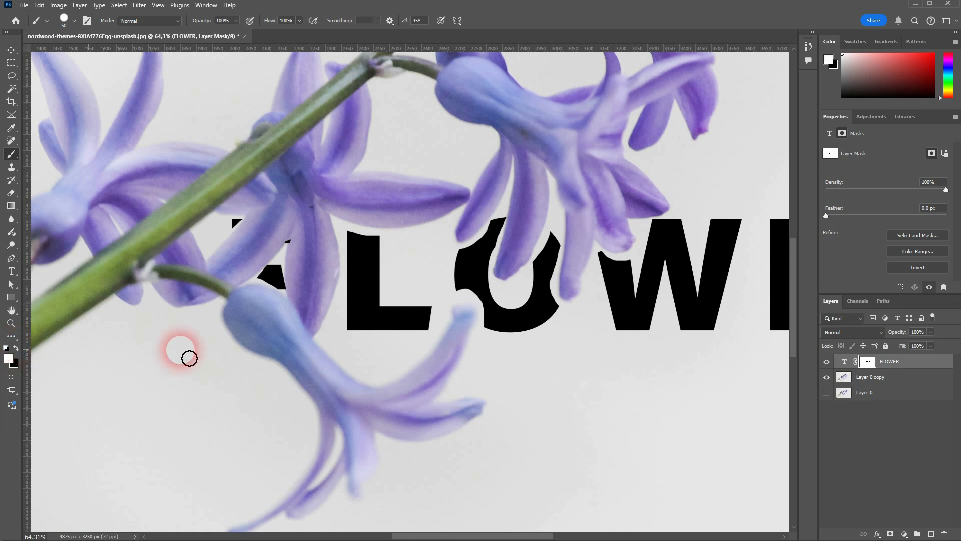
{"action": "scroll", "coordinate": [665, 261], "scroll_direction": "up", "scroll_amount": 5}
{"action": "mouse_move", "coordinate": [642, 267]}
{"action": "left_mouse_down"}
{"action": "mouse_move", "coordinate": [621, 292]}
{"action": "mouse_move", "coordinate": [619, 269]}
{"action": "mouse_move", "coordinate": [567, 268]}
{"action": "mouse_move", "coordinate": [567, 284]}
{"action": "mouse_move", "coordinate": [520, 363]}
{"action": "mouse_move", "coordinate": [490, 363]}
{"action": "mouse_move", "coordinate": [477, 317]}
{"action": "mouse_move", "coordinate": [484, 220]}
{"action": "mouse_move", "coordinate": [464, 269]}
{"action": "mouse_move", "coordinate": [466, 304]}
{"action": "mouse_move", "coordinate": [457, 276]}
{"action": "mouse_move", "coordinate": [487, 223]}
{"action": "mouse_move", "coordinate": [473, 270]}
{"action": "mouse_move", "coordinate": [456, 271]}
{"action": "mouse_move", "coordinate": [465, 254]}
{"action": "mouse_move", "coordinate": [467, 273]}
{"action": "mouse_move", "coordinate": [457, 244]}
{"action": "mouse_move", "coordinate": [483, 204]}
{"action": "mouse_move", "coordinate": [382, 203]}
{"action": "mouse_move", "coordinate": [343, 315]}
{"action": "mouse_move", "coordinate": [381, 202]}
{"action": "mouse_move", "coordinate": [356, 268]}
{"action": "mouse_move", "coordinate": [369, 221]}
{"action": "mouse_move", "coordinate": [329, 255]}
{"action": "mouse_move", "coordinate": [279, 251]}
{"action": "mouse_move", "coordinate": [339, 260]}
{"action": "mouse_move", "coordinate": [327, 261]}
{"action": "mouse_move", "coordinate": [370, 218]}
{"action": "mouse_move", "coordinate": [369, 184]}
{"action": "left_mouse_up"}
{"action": "key", "text": "space"}
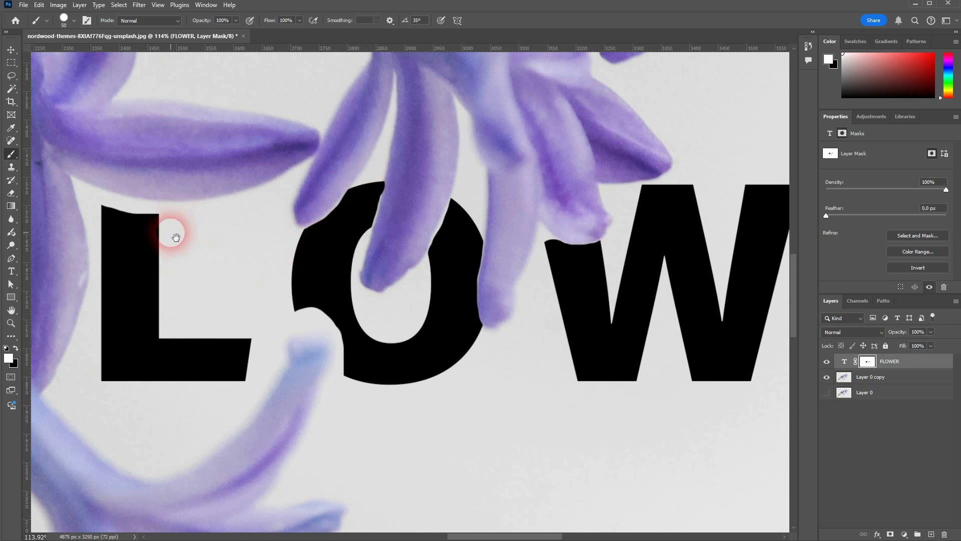
{"action": "mouse_move", "coordinate": [176, 237]}
{"action": "left_mouse_down"}
{"action": "mouse_move", "coordinate": [422, 284]}
{"action": "mouse_move", "coordinate": [470, 276]}
{"action": "mouse_move", "coordinate": [394, 256]}
{"action": "mouse_move", "coordinate": [459, 279]}
{"action": "mouse_move", "coordinate": [438, 264]}
{"action": "mouse_move", "coordinate": [493, 272]}
{"action": "mouse_move", "coordinate": [454, 270]}
{"action": "left_mouse_up"}
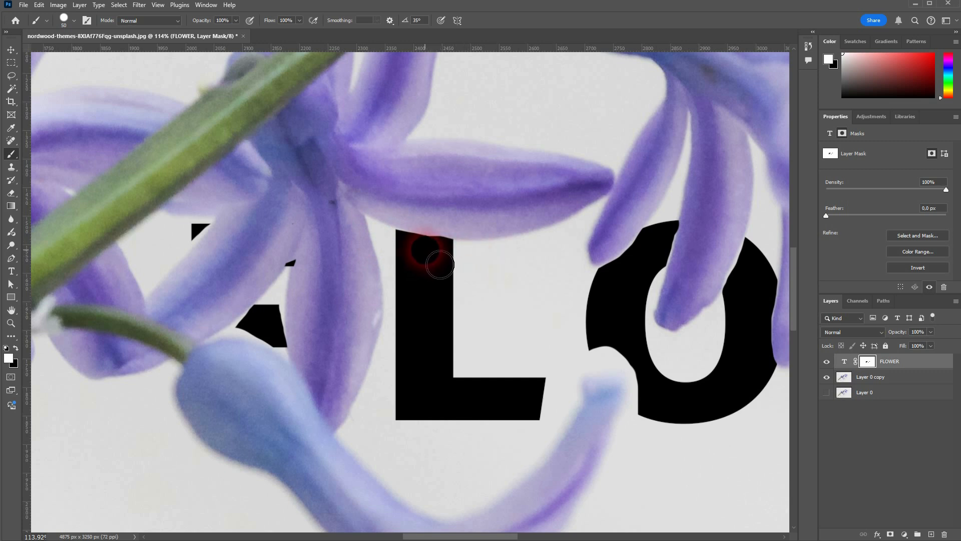
- Set the brush size to 10 px and paint white on the mask to restore the F's middle arm between the petals
{"action": "left_click", "coordinate": [65, 20]}
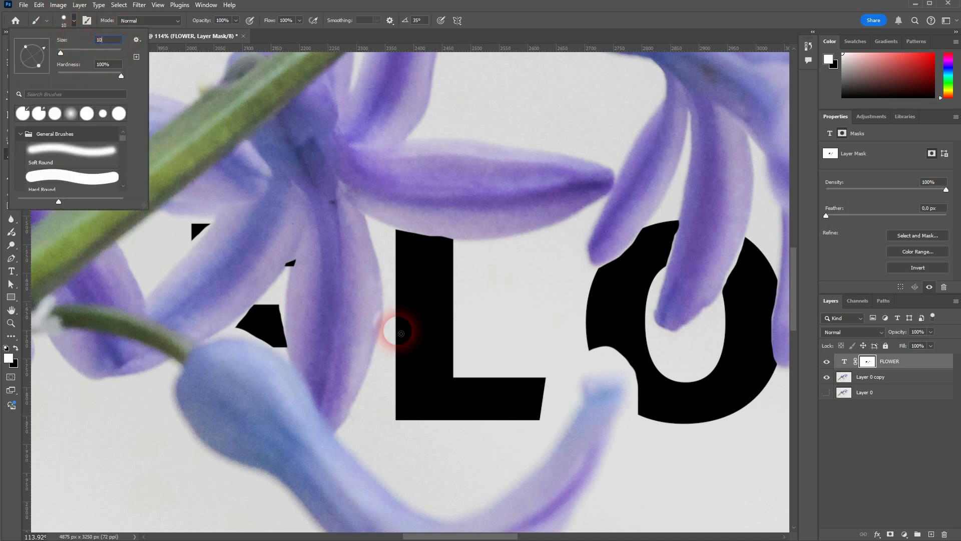
{"action": "left_click", "coordinate": [256, 312]}
{"action": "scroll", "coordinate": [249, 329], "scroll_direction": "up", "scroll_amount": 6}
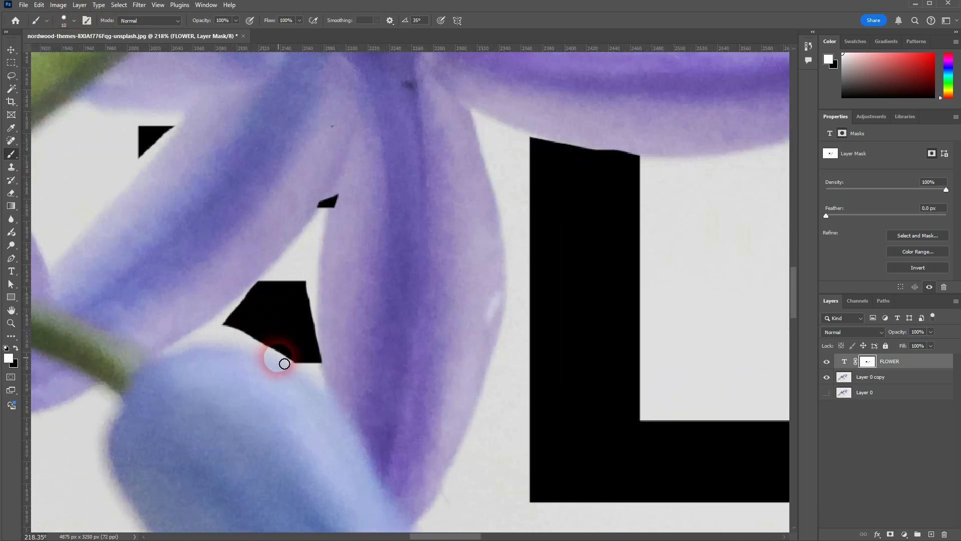
{"action": "mouse_move", "coordinate": [316, 376]}
{"action": "left_mouse_down"}
{"action": "mouse_move", "coordinate": [237, 344]}
{"action": "mouse_move", "coordinate": [176, 358]}
{"action": "mouse_move", "coordinate": [262, 347]}
{"action": "left_mouse_up"}
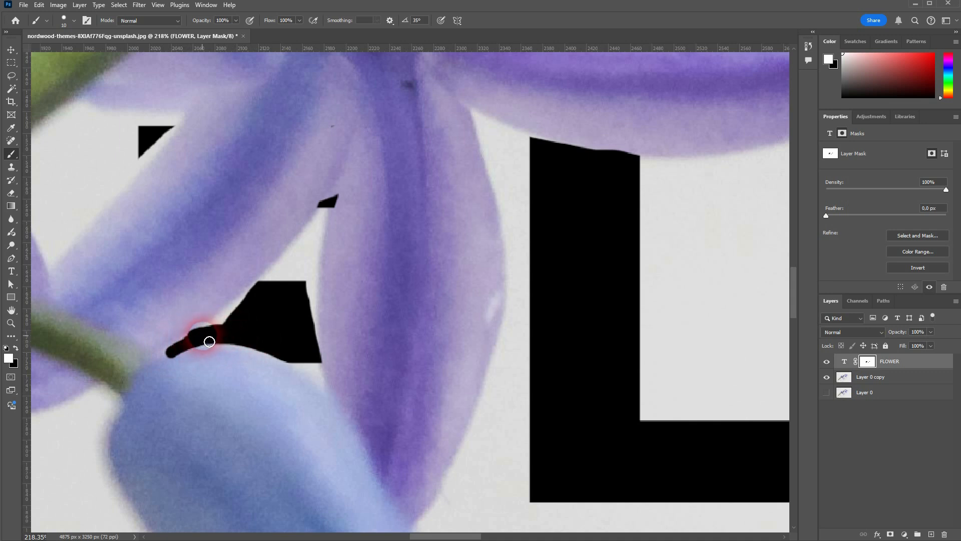
{"action": "mouse_move", "coordinate": [250, 316]}
{"action": "left_mouse_down"}
{"action": "mouse_move", "coordinate": [272, 294]}
{"action": "mouse_move", "coordinate": [260, 290]}
{"action": "mouse_move", "coordinate": [177, 354]}
{"action": "mouse_move", "coordinate": [318, 288]}
{"action": "mouse_move", "coordinate": [307, 330]}
{"action": "mouse_move", "coordinate": [316, 334]}
{"action": "mouse_move", "coordinate": [314, 281]}
{"action": "mouse_move", "coordinate": [322, 358]}
{"action": "left_mouse_up"}
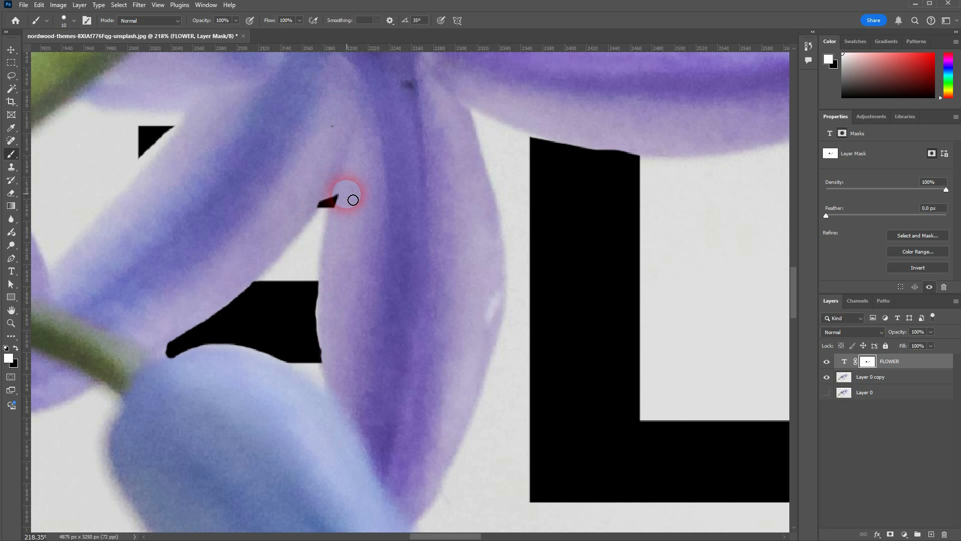
- Hide the F's stray fragment between the petals with black, and restore its upper-left corner along the petal edge with white
{"action": "key", "text": "ctrl+z"}
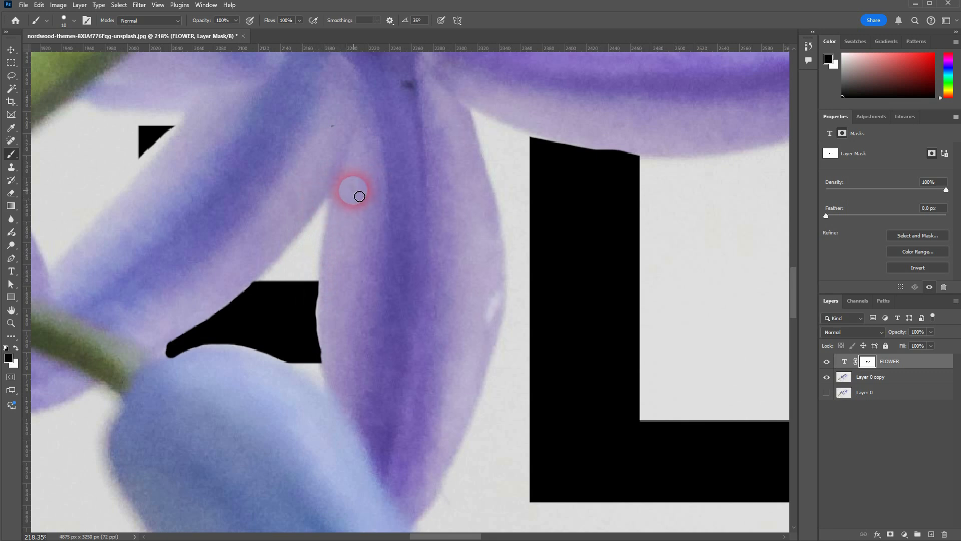
{"action": "key", "text": "x"}
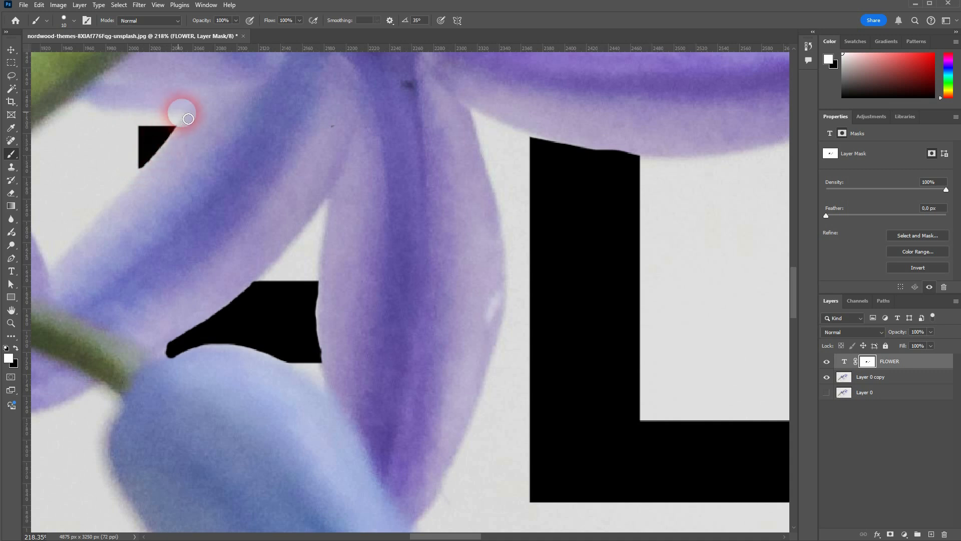
{"action": "scroll", "coordinate": [433, 342], "scroll_direction": "down", "scroll_amount": 3}
{"action": "scroll", "coordinate": [433, 342], "scroll_direction": "down", "scroll_amount": 3}
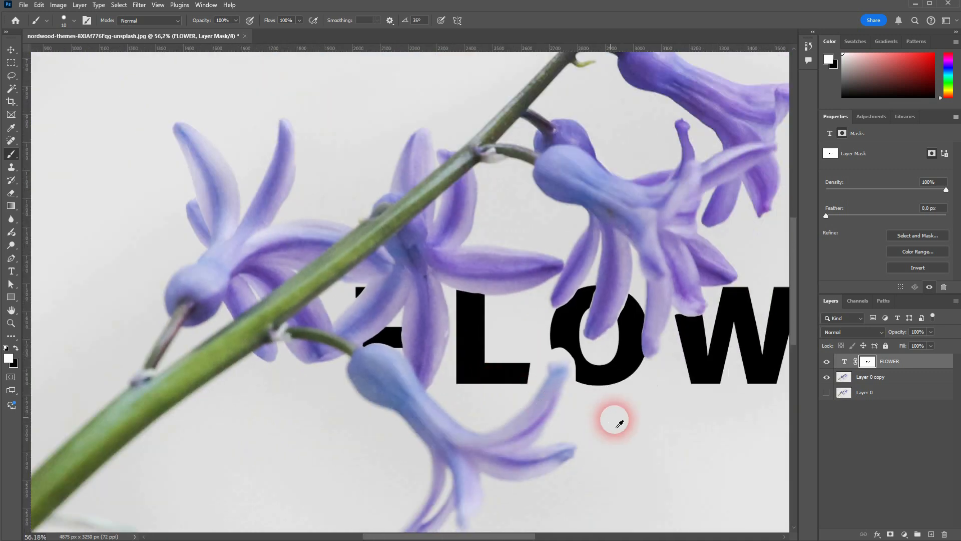
- Refine the mask along the top of the L so the letter meets the horizontal petal's lower edge
{"action": "scroll", "coordinate": [508, 287], "scroll_direction": "up", "scroll_amount": 6}
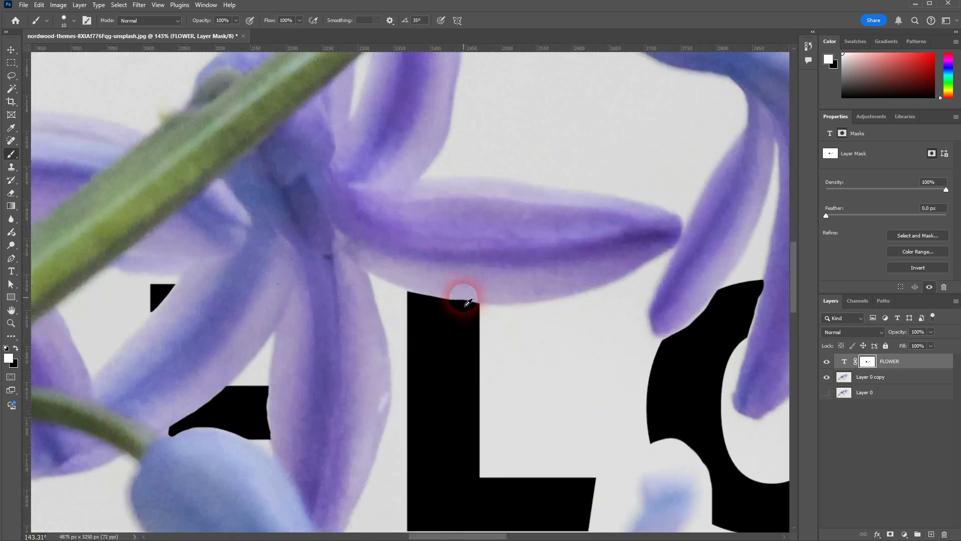
{"action": "mouse_move", "coordinate": [383, 300]}
{"action": "left_mouse_down"}
{"action": "mouse_move", "coordinate": [360, 294]}
{"action": "mouse_move", "coordinate": [499, 329]}
{"action": "mouse_move", "coordinate": [424, 314]}
{"action": "mouse_move", "coordinate": [501, 302]}
{"action": "mouse_move", "coordinate": [441, 298]}
{"action": "mouse_move", "coordinate": [496, 304]}
{"action": "left_mouse_up"}
{"action": "scroll", "coordinate": [562, 302], "scroll_direction": "down", "scroll_amount": 5}
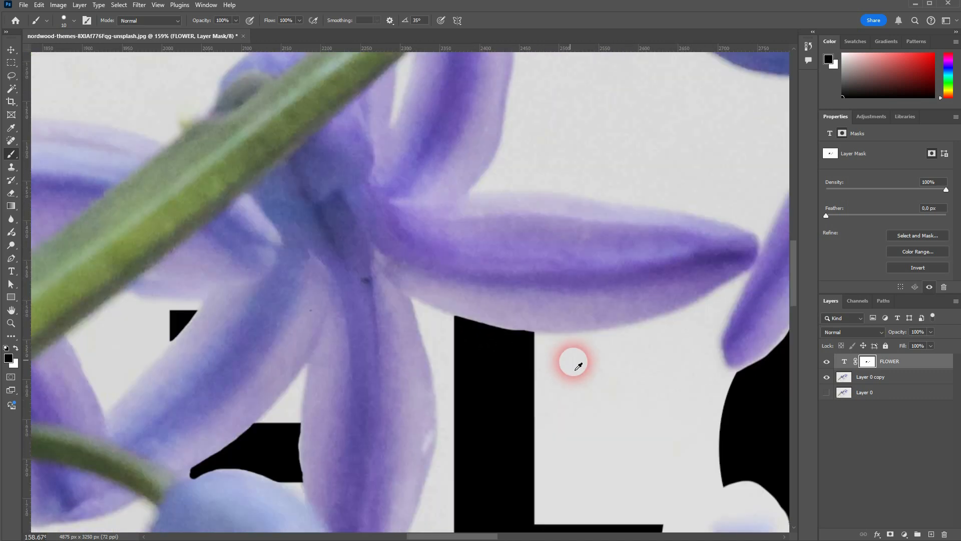
- Paint white on the mask to restore the O's lower-left part around the tip of the lower flower's petal
{"action": "scroll", "coordinate": [713, 448], "scroll_direction": "up", "scroll_amount": 5}
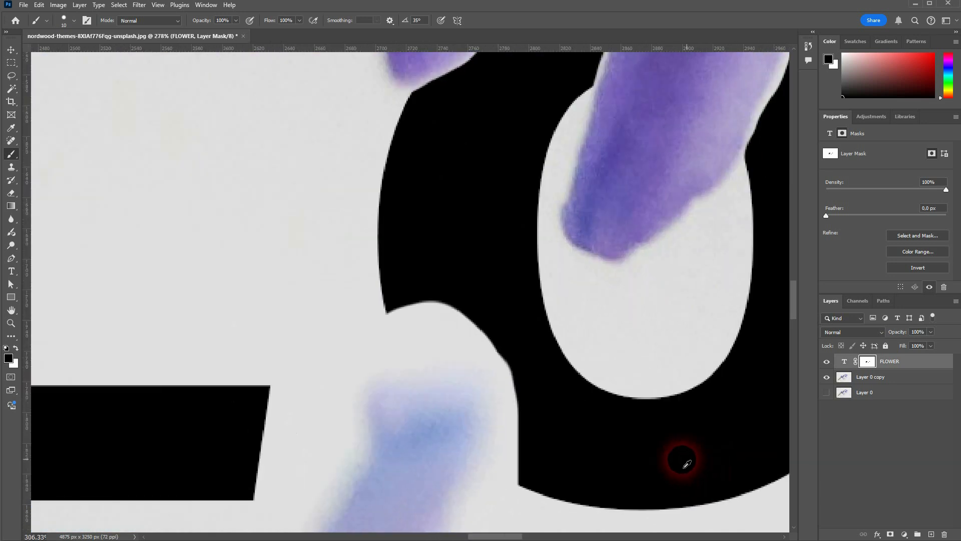
{"action": "key", "text": "x"}
{"action": "mouse_move", "coordinate": [531, 490]}
{"action": "left_mouse_down"}
{"action": "mouse_move", "coordinate": [470, 469]}
{"action": "mouse_move", "coordinate": [481, 416]}
{"action": "mouse_move", "coordinate": [457, 386]}
{"action": "mouse_move", "coordinate": [398, 378]}
{"action": "mouse_move", "coordinate": [350, 378]}
{"action": "mouse_move", "coordinate": [339, 389]}
{"action": "mouse_move", "coordinate": [387, 373]}
{"action": "mouse_move", "coordinate": [373, 357]}
{"action": "mouse_move", "coordinate": [337, 253]}
{"action": "left_mouse_up"}
{"action": "mouse_move", "coordinate": [369, 329]}
{"action": "left_mouse_down"}
{"action": "mouse_move", "coordinate": [392, 367]}
{"action": "mouse_move", "coordinate": [478, 391]}
{"action": "mouse_move", "coordinate": [498, 407]}
{"action": "mouse_move", "coordinate": [486, 465]}
{"action": "mouse_move", "coordinate": [510, 479]}
{"action": "mouse_move", "coordinate": [490, 396]}
{"action": "mouse_move", "coordinate": [506, 464]}
{"action": "mouse_move", "coordinate": [506, 405]}
{"action": "mouse_move", "coordinate": [477, 318]}
{"action": "mouse_move", "coordinate": [418, 285]}
{"action": "mouse_move", "coordinate": [389, 288]}
{"action": "mouse_move", "coordinate": [377, 310]}
{"action": "mouse_move", "coordinate": [385, 346]}
{"action": "mouse_move", "coordinate": [422, 365]}
{"action": "mouse_move", "coordinate": [465, 369]}
{"action": "mouse_move", "coordinate": [498, 391]}
{"action": "mouse_move", "coordinate": [483, 366]}
{"action": "mouse_move", "coordinate": [411, 347]}
{"action": "mouse_move", "coordinate": [372, 321]}
{"action": "mouse_move", "coordinate": [386, 288]}
{"action": "mouse_move", "coordinate": [385, 311]}
{"action": "mouse_move", "coordinate": [413, 348]}
{"action": "mouse_move", "coordinate": [438, 357]}
{"action": "mouse_move", "coordinate": [391, 320]}
{"action": "mouse_move", "coordinate": [394, 290]}
{"action": "mouse_move", "coordinate": [411, 339]}
{"action": "mouse_move", "coordinate": [414, 293]}
{"action": "mouse_move", "coordinate": [433, 352]}
{"action": "mouse_move", "coordinate": [448, 289]}
{"action": "mouse_move", "coordinate": [457, 325]}
{"action": "mouse_move", "coordinate": [432, 312]}
{"action": "mouse_move", "coordinate": [467, 357]}
{"action": "mouse_move", "coordinate": [471, 317]}
{"action": "left_mouse_up"}
{"action": "scroll", "coordinate": [491, 350], "scroll_direction": "down", "scroll_amount": 5}
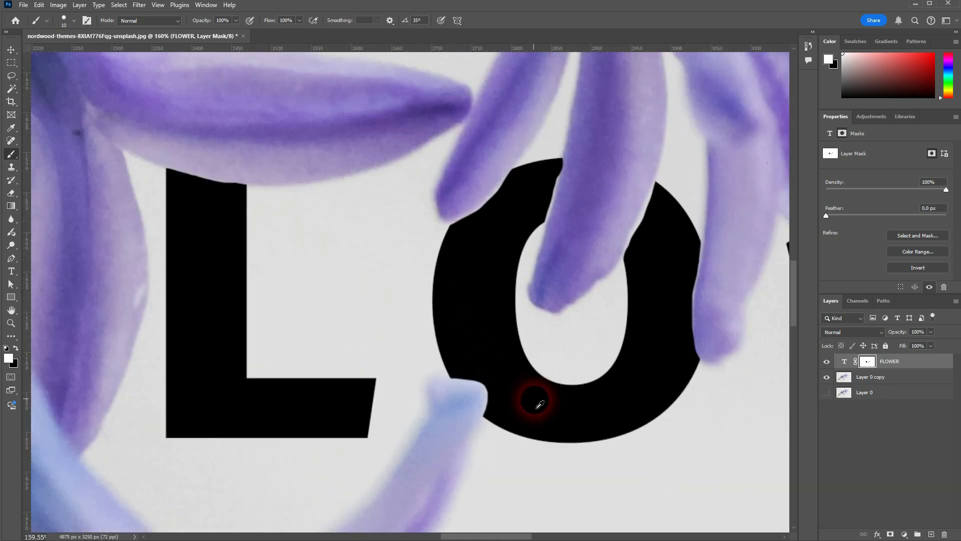
{"action": "scroll", "coordinate": [551, 79], "scroll_direction": "down", "scroll_amount": 1}
- Refine the O's upper-left part on the mask so it fits closely between the two petals, correcting overlaps with black
{"action": "scroll", "coordinate": [554, 208], "scroll_direction": "up", "scroll_amount": 5}
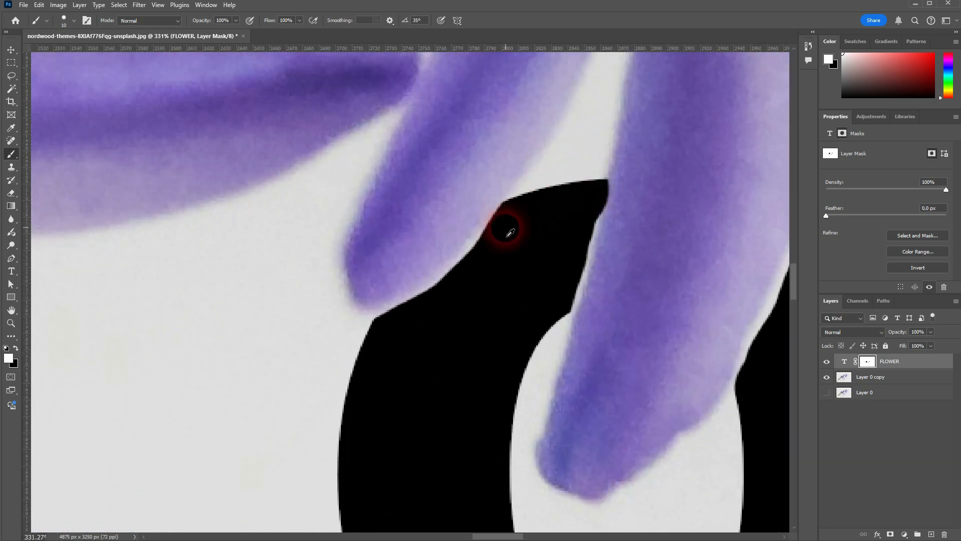
{"action": "mouse_move", "coordinate": [504, 234]}
{"action": "left_mouse_down"}
{"action": "mouse_move", "coordinate": [427, 307]}
{"action": "mouse_move", "coordinate": [373, 337]}
{"action": "left_mouse_up"}
{"action": "mouse_move", "coordinate": [481, 304]}
{"action": "left_mouse_down"}
{"action": "mouse_move", "coordinate": [525, 250]}
{"action": "mouse_move", "coordinate": [517, 241]}
{"action": "mouse_move", "coordinate": [618, 196]}
{"action": "left_mouse_up"}
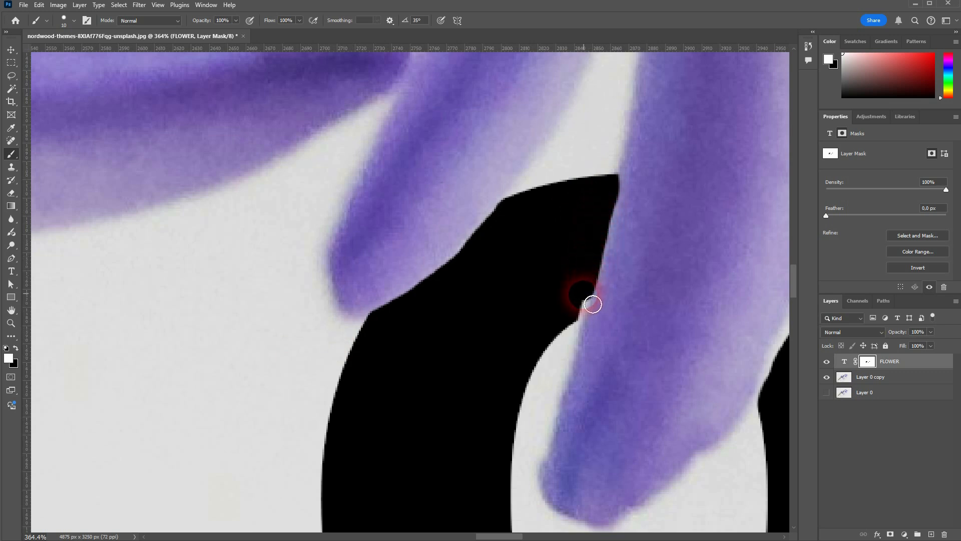
{"action": "mouse_move", "coordinate": [584, 326]}
{"action": "left_mouse_down"}
{"action": "mouse_move", "coordinate": [551, 345]}
{"action": "mouse_move", "coordinate": [648, 254]}
{"action": "left_mouse_up"}
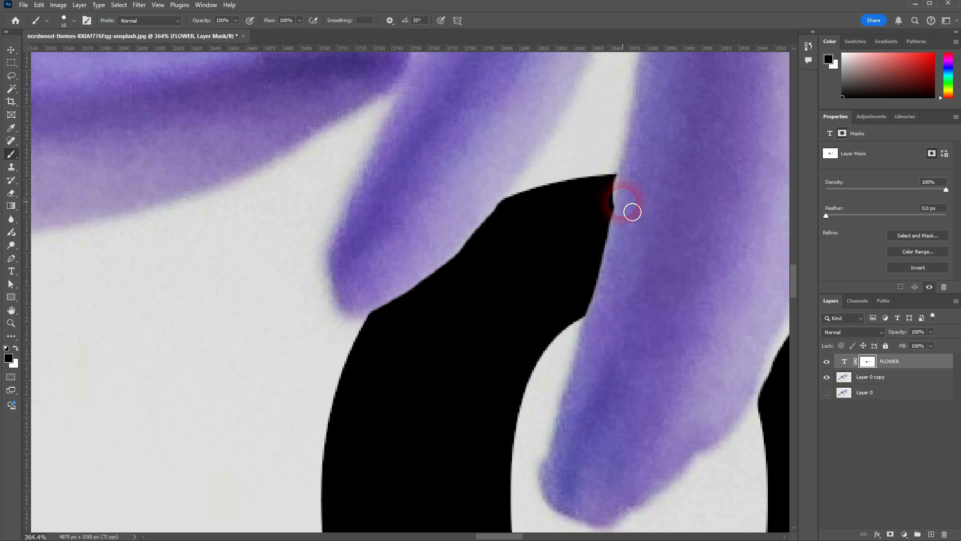
{"action": "key", "text": "x"}
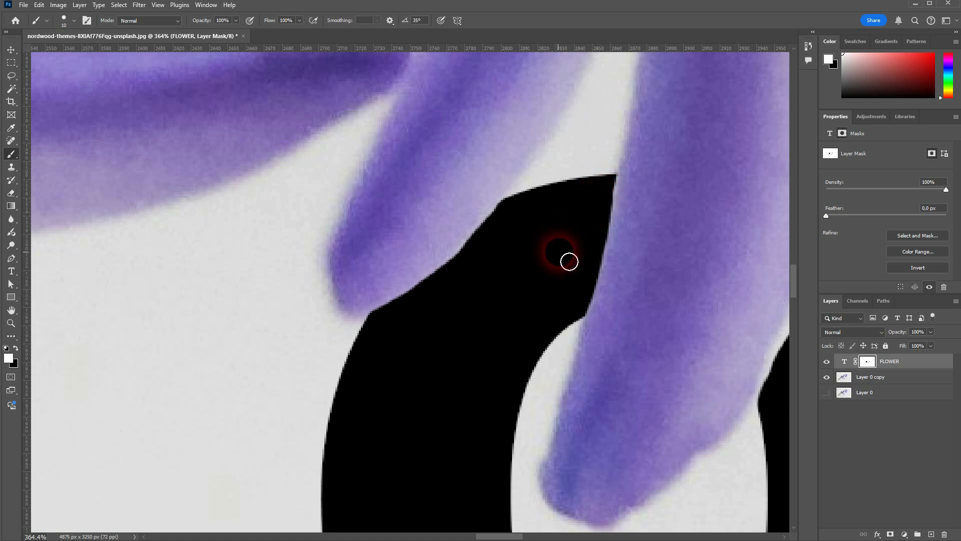
{"action": "scroll", "coordinate": [553, 389], "scroll_direction": "down", "scroll_amount": 14}
- Paint white on the mask to restore the O's right half up to the edges of the petals on both sides
{"action": "scroll", "coordinate": [678, 424], "scroll_direction": "up", "scroll_amount": 14}
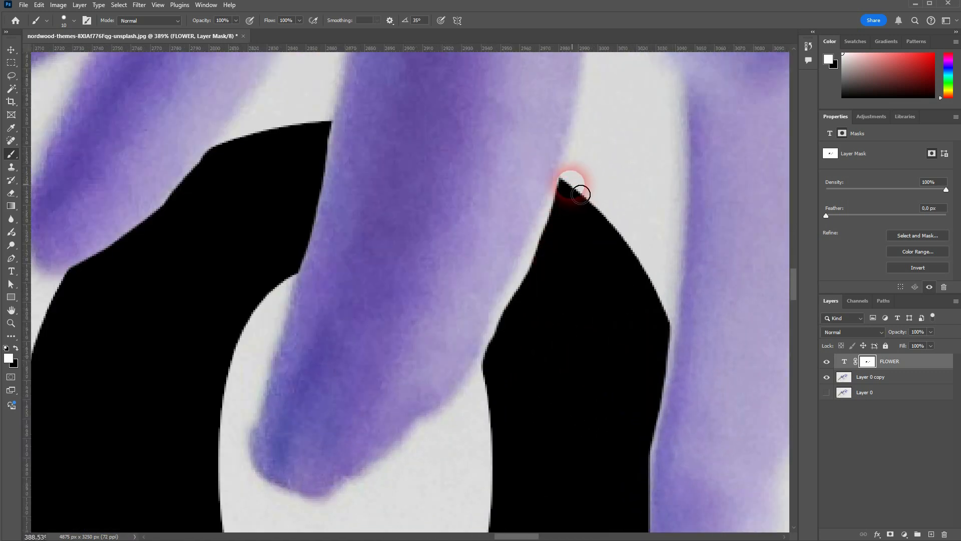
{"action": "mouse_move", "coordinate": [576, 193]}
{"action": "left_mouse_down"}
{"action": "mouse_move", "coordinate": [556, 225]}
{"action": "mouse_move", "coordinate": [538, 296]}
{"action": "mouse_move", "coordinate": [502, 339]}
{"action": "mouse_move", "coordinate": [487, 388]}
{"action": "left_mouse_up"}
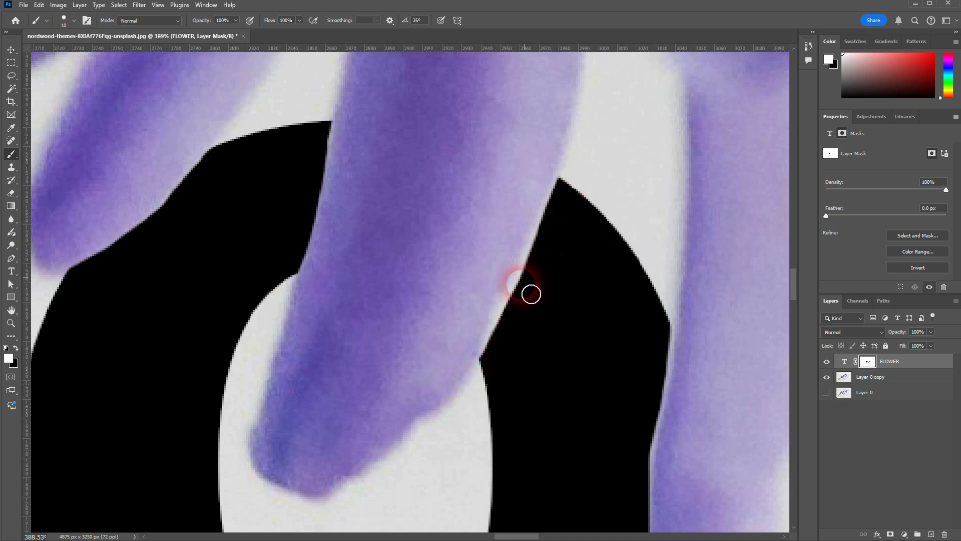
{"action": "left_click_drag", "start_coordinate": [503, 362], "coordinate": [544, 275]}
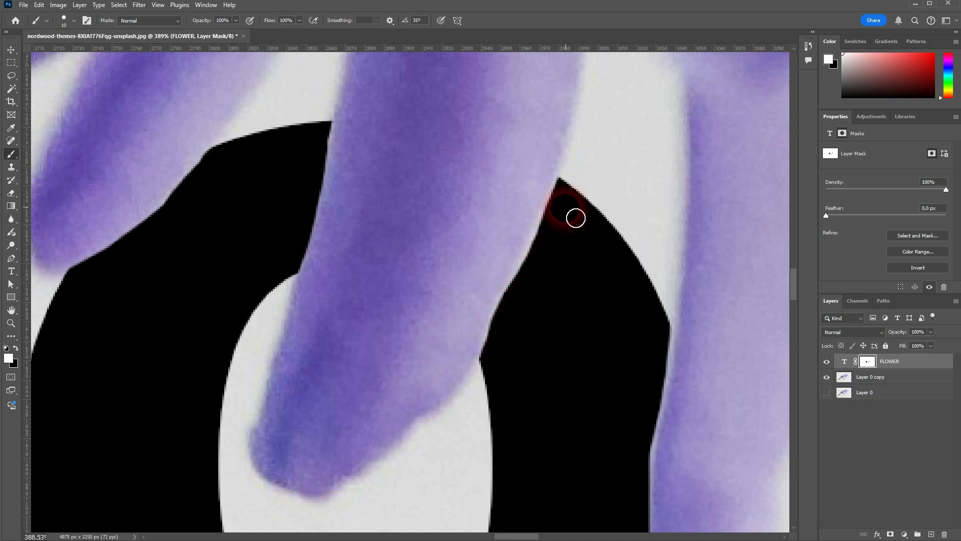
{"action": "scroll", "coordinate": [580, 361], "scroll_direction": "down", "scroll_amount": 8}
{"action": "scroll", "coordinate": [633, 443], "scroll_direction": "up", "scroll_amount": 6}
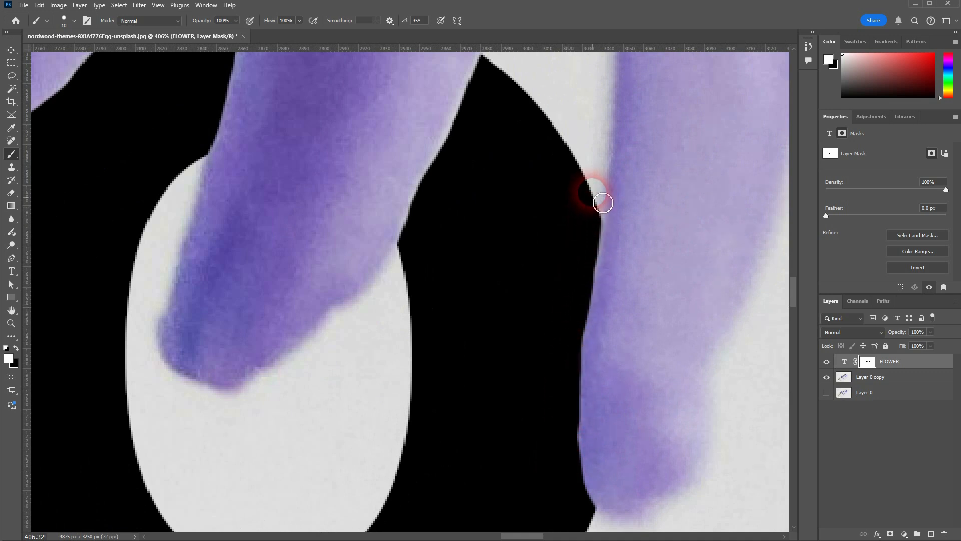
{"action": "scroll", "coordinate": [586, 210], "scroll_direction": "down", "scroll_amount": 8}
{"action": "scroll", "coordinate": [628, 446], "scroll_direction": "down", "scroll_amount": 3}
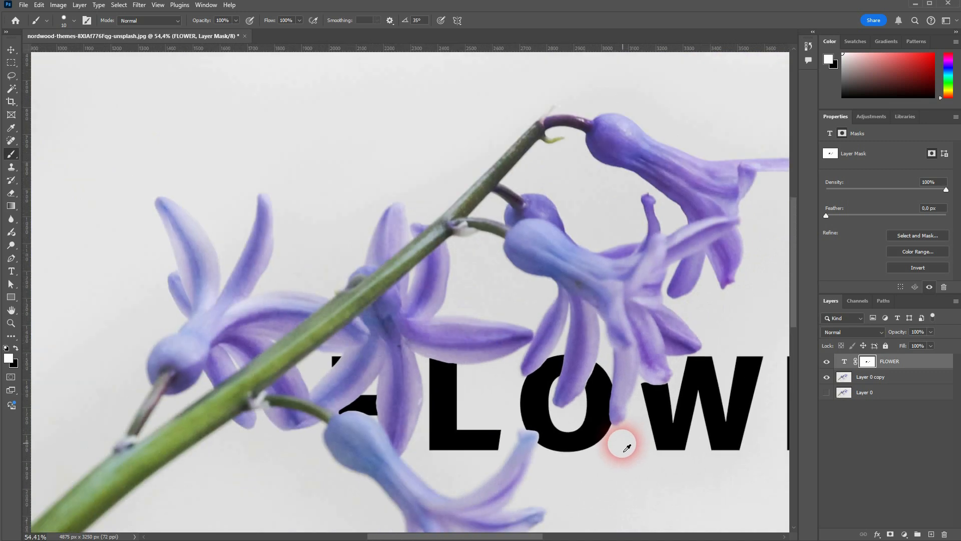
- Restore the W's upper-left end beneath the petals with white on the mask, and swap the foreground color to black for corrections
{"action": "scroll", "coordinate": [652, 397], "scroll_direction": "up", "scroll_amount": 5}
{"action": "scroll", "coordinate": [653, 397], "scroll_direction": "up", "scroll_amount": 5}
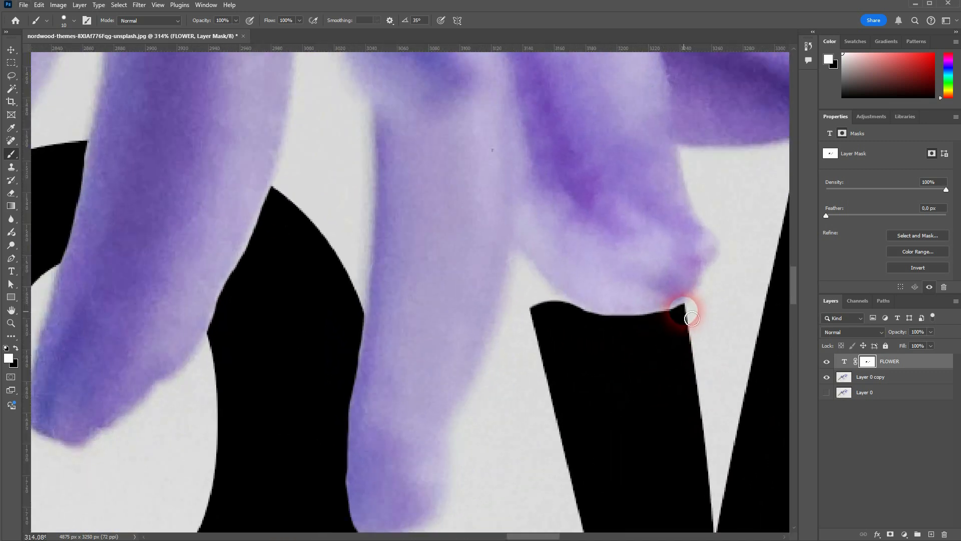
{"action": "mouse_move", "coordinate": [687, 318]}
{"action": "left_mouse_down"}
{"action": "mouse_move", "coordinate": [606, 326]}
{"action": "mouse_move", "coordinate": [561, 305]}
{"action": "mouse_move", "coordinate": [536, 277]}
{"action": "mouse_move", "coordinate": [547, 327]}
{"action": "mouse_move", "coordinate": [550, 287]}
{"action": "mouse_move", "coordinate": [521, 248]}
{"action": "left_mouse_up"}
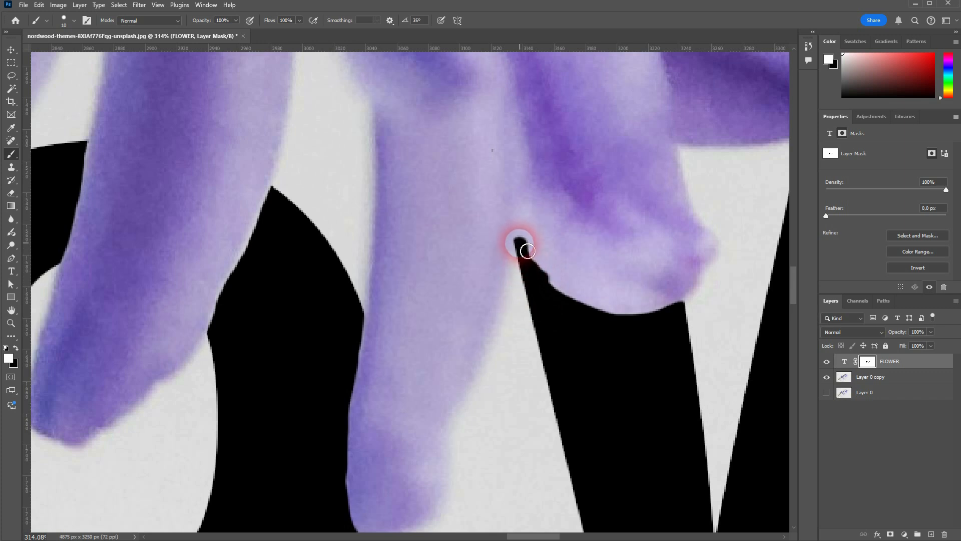
{"action": "key", "text": "x"}
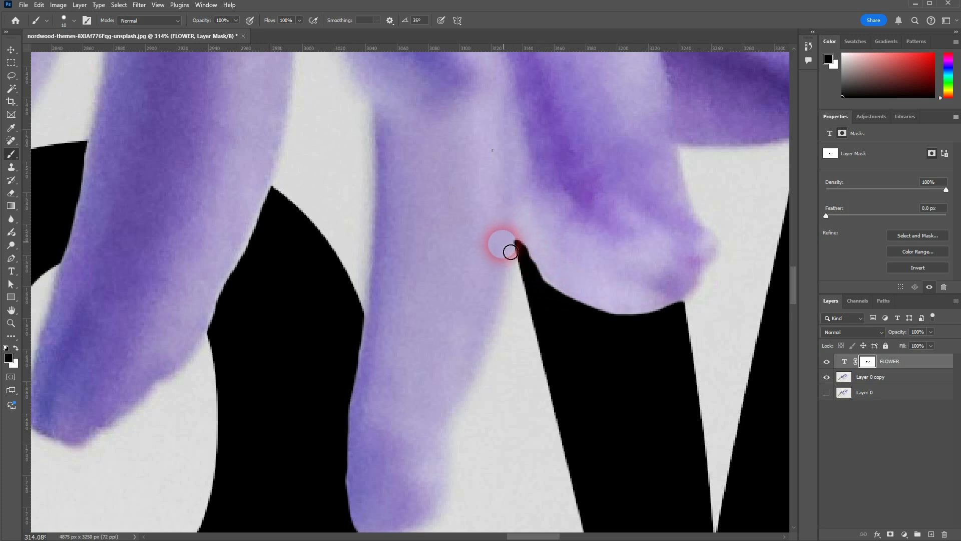
- Switch to the Move tool and make the FLOWER text layer's mask active
{"action": "key", "text": "ctrl+0"}
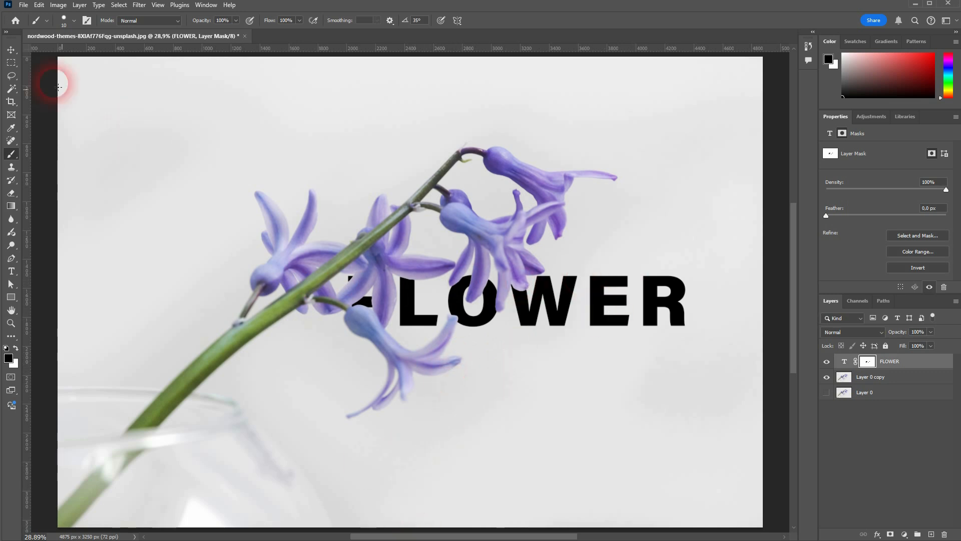
{"action": "left_click", "coordinate": [14, 50]}
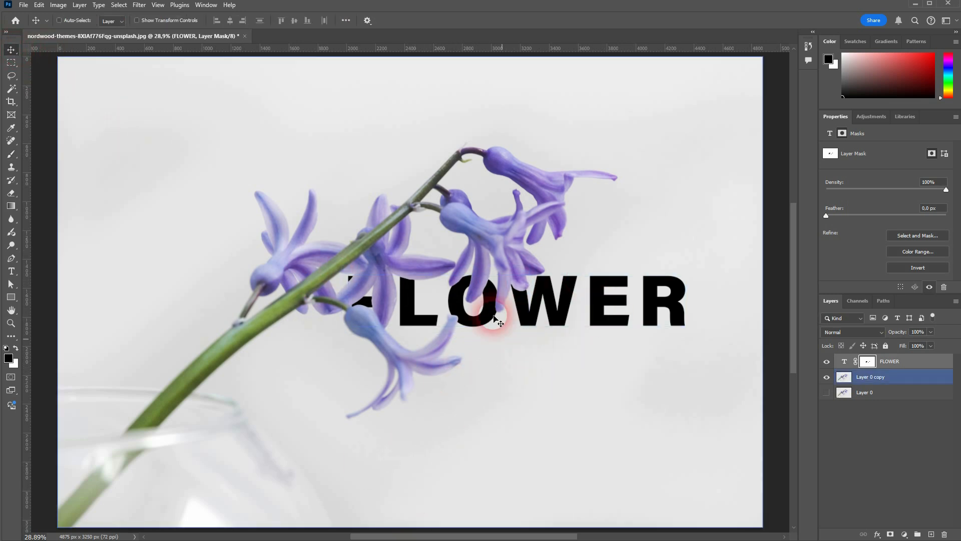
{"action": "left_click", "coordinate": [860, 365]}
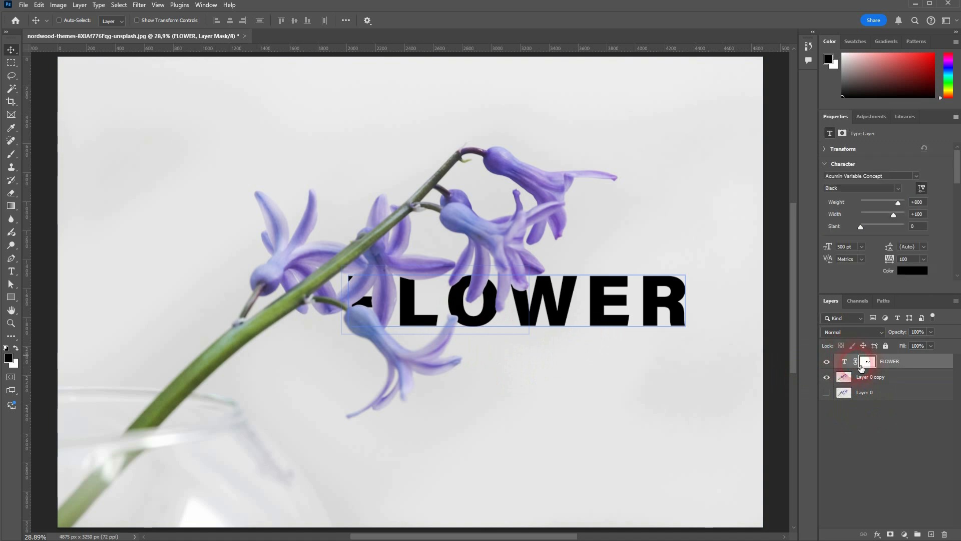
{"action": "left_click", "coordinate": [851, 365]}
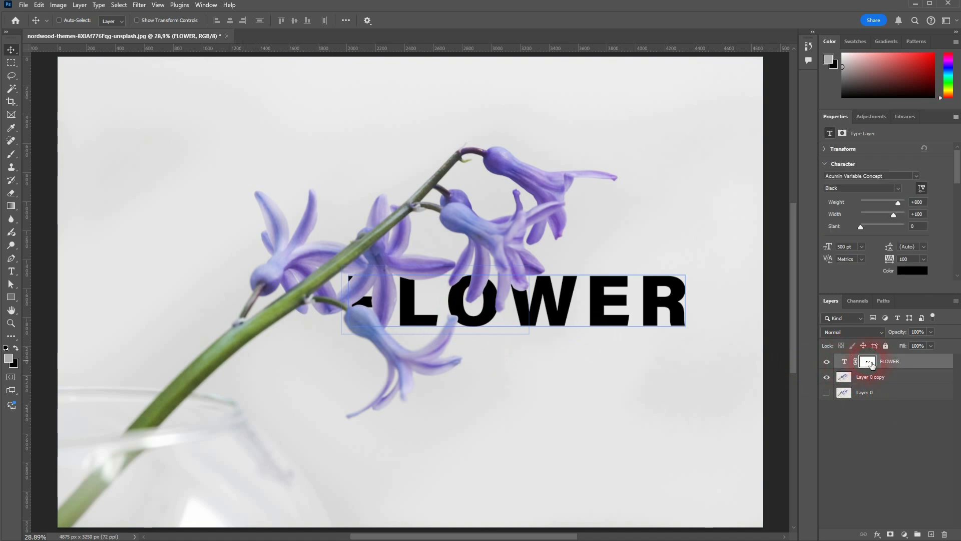
{"action": "left_click", "coordinate": [872, 363]}
{"action": "scroll", "coordinate": [386, 307], "scroll_direction": "up", "scroll_amount": 3}
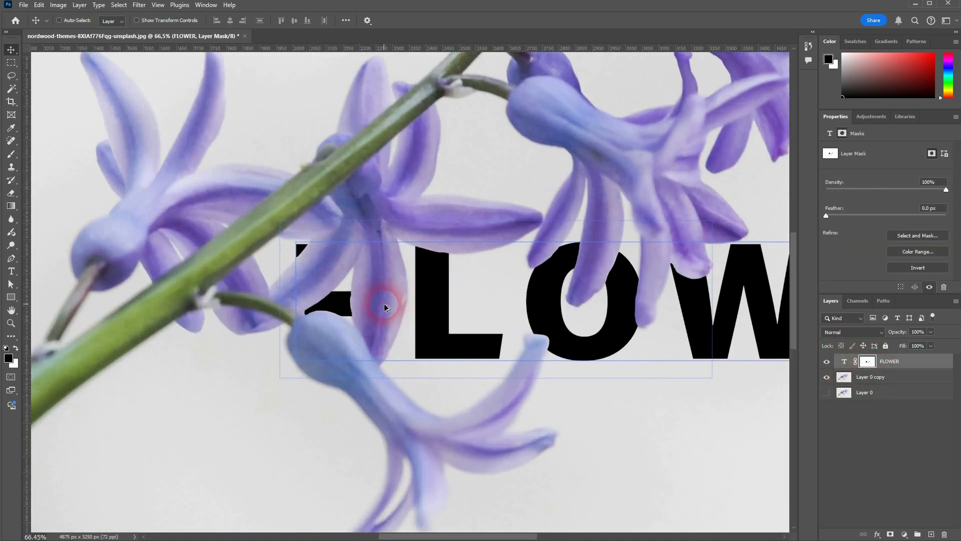
{"action": "scroll", "coordinate": [383, 306], "scroll_direction": "down", "scroll_amount": 2}
{"action": "scroll", "coordinate": [455, 275], "scroll_direction": "down", "scroll_amount": 2}
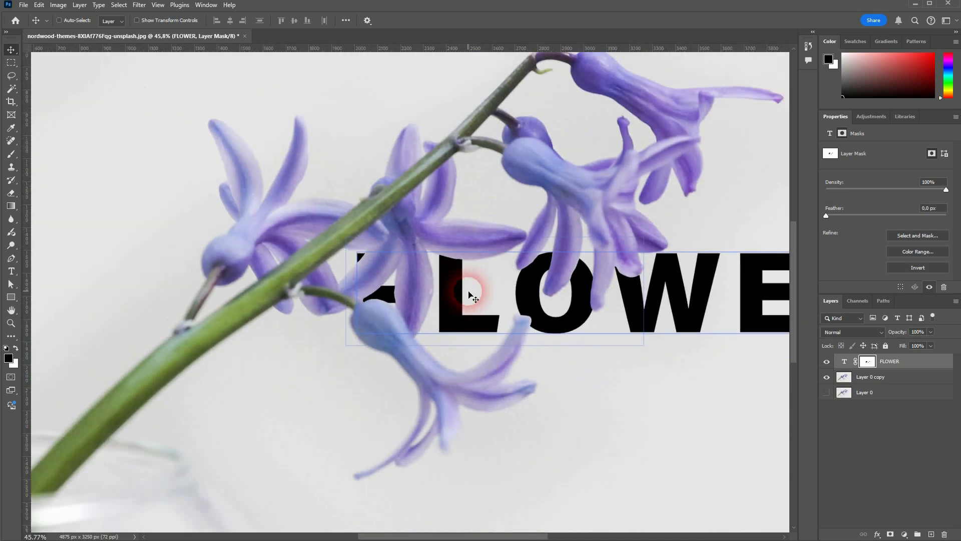
{"action": "left_click", "coordinate": [656, 341], "text": "ctrl"}
{"action": "left_click", "coordinate": [651, 336], "text": "ctrl"}
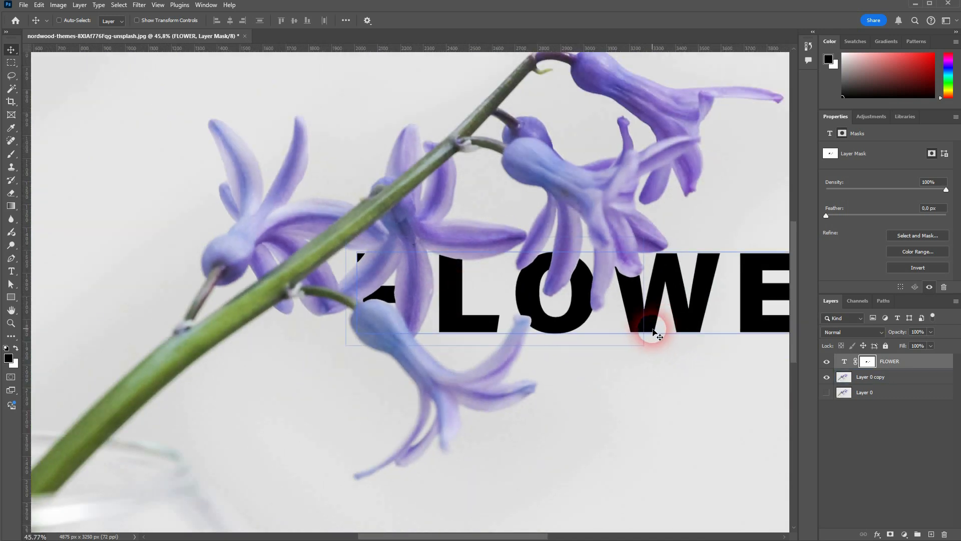